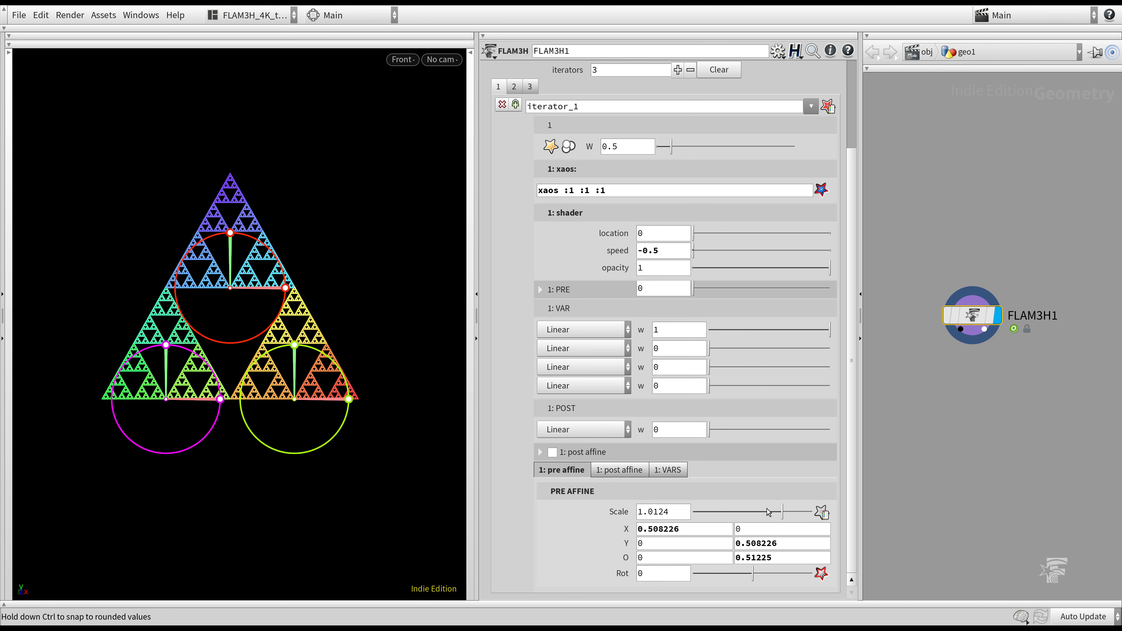
Step: Enlarge iterator 1's pre affine by raising its X and Y values together to about 0.549
middle_drag(659, 528, 765, 557)
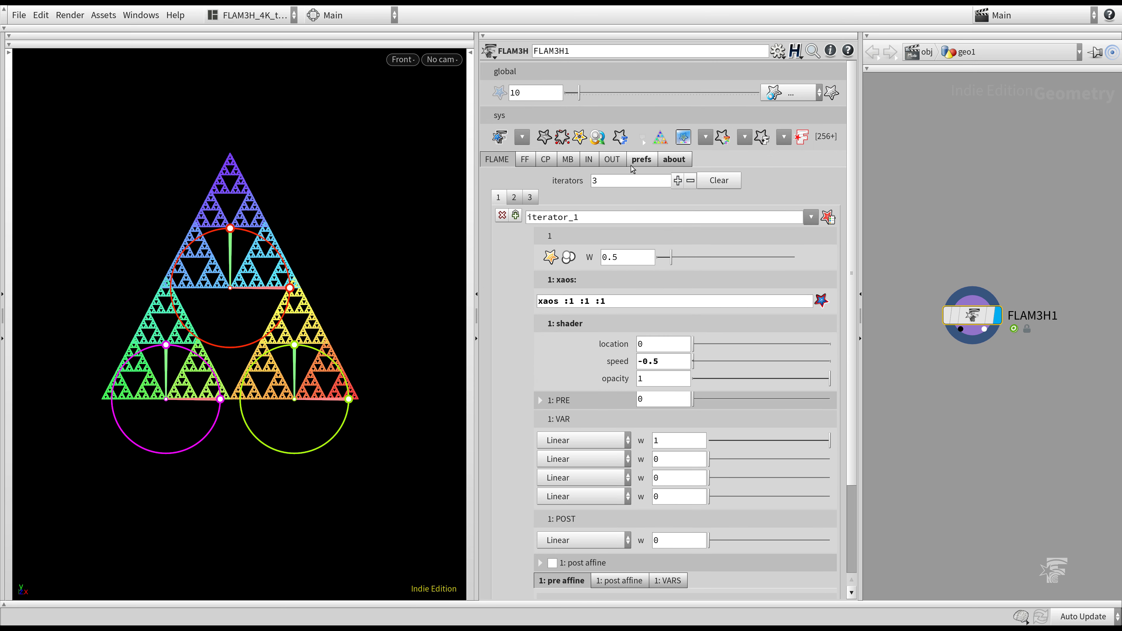
scroll(623, 176, up, 3)
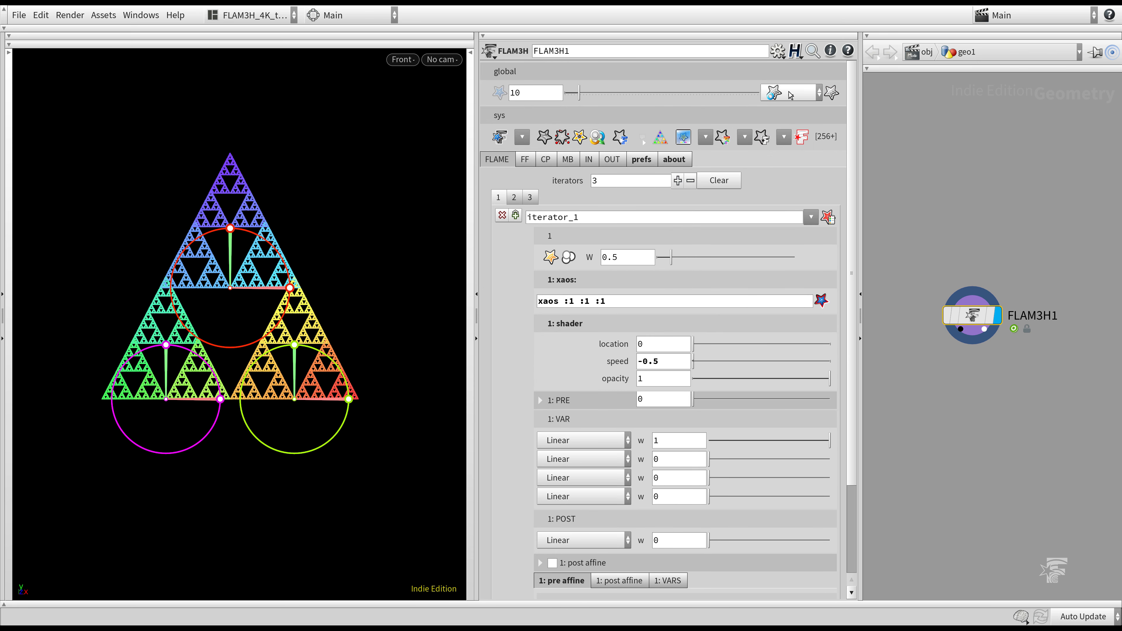
Step: Set the global point density to 5M and switch the transform handle visualization off and back on
click(785, 101)
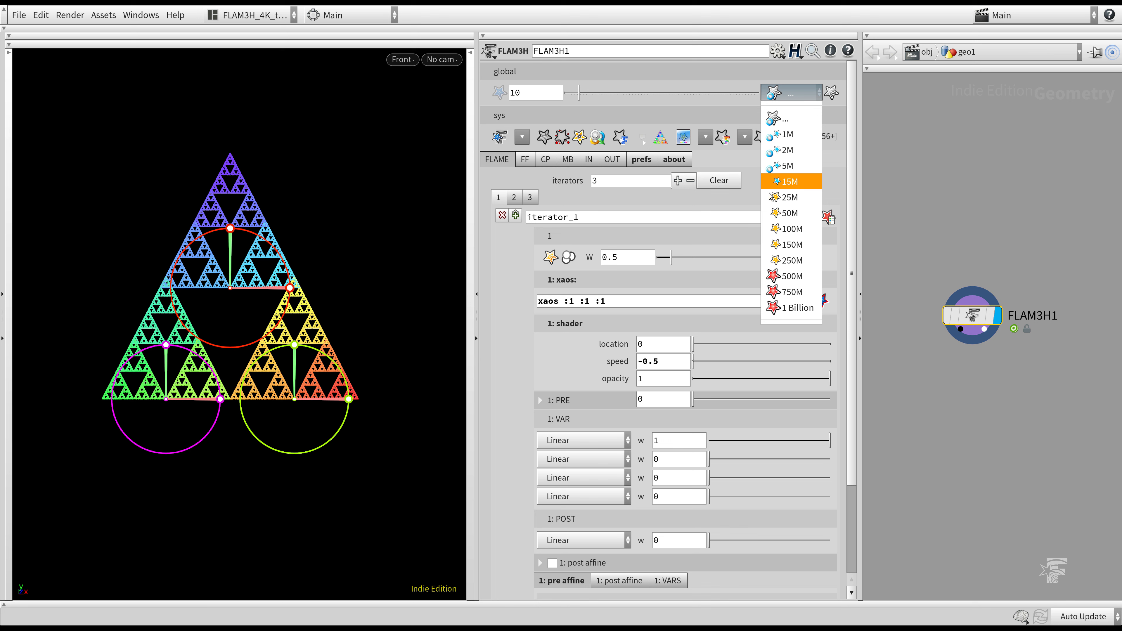
click(785, 118)
click(597, 138)
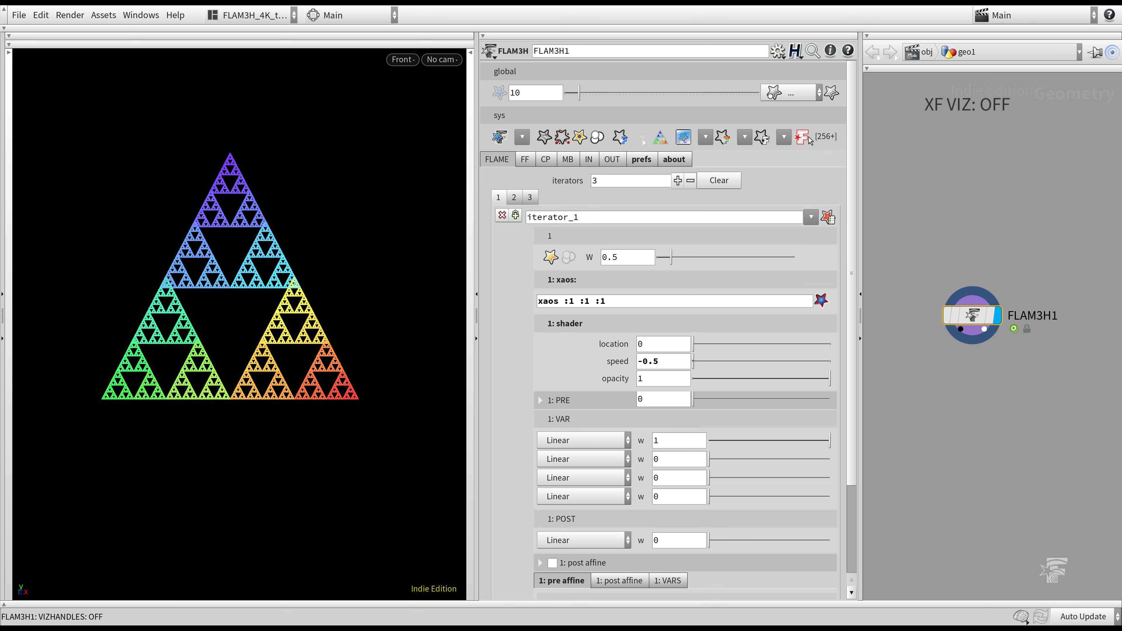
click(782, 92)
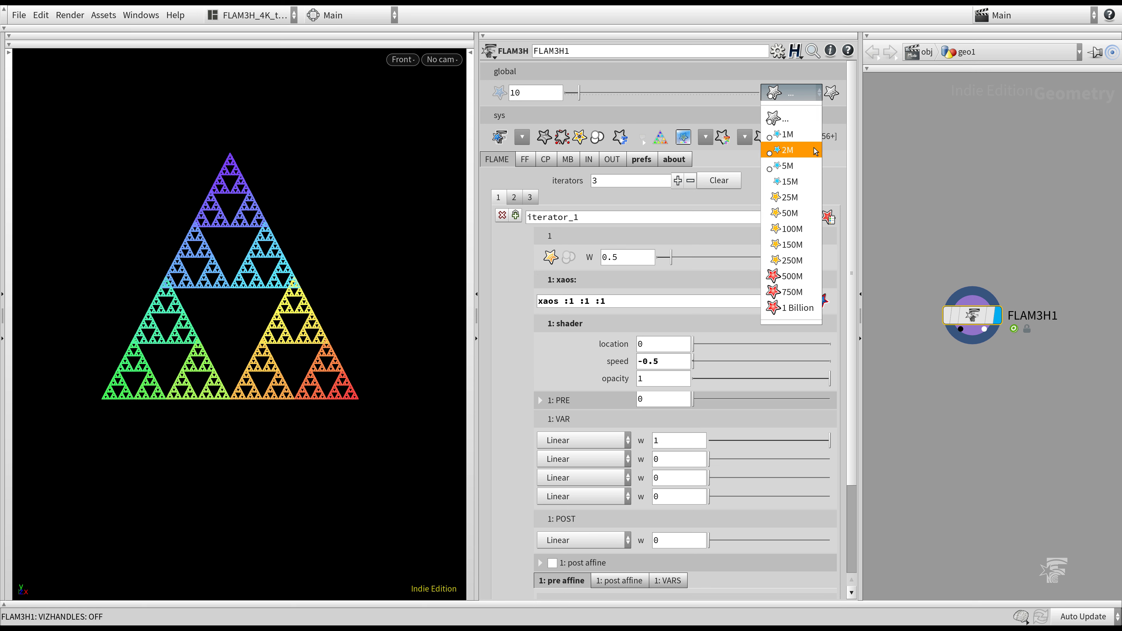
click(809, 167)
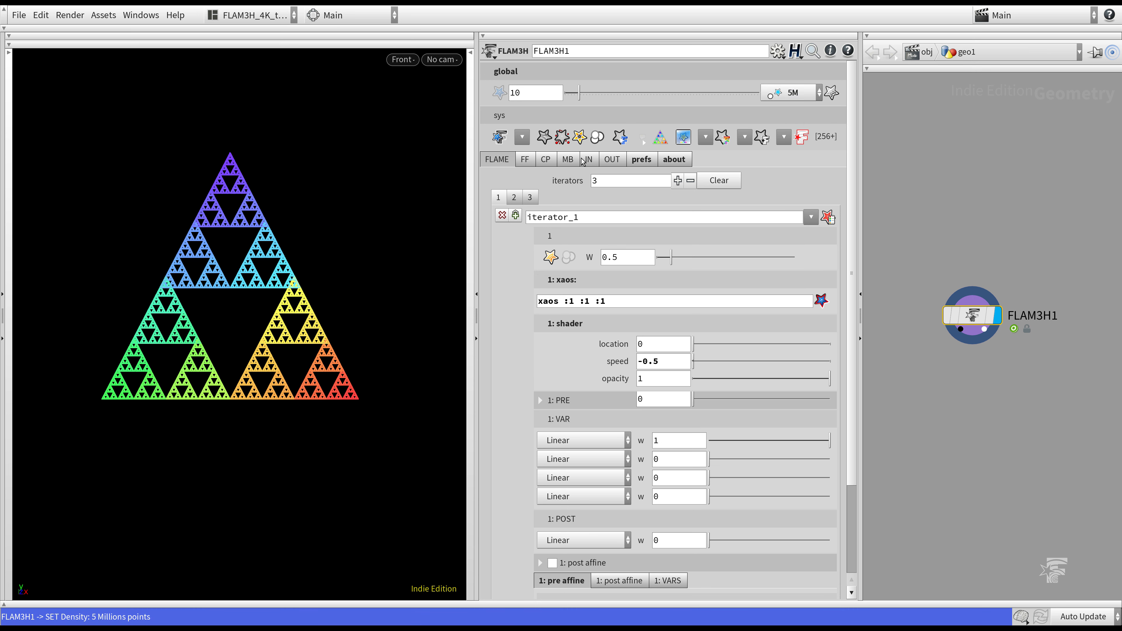
click(598, 137)
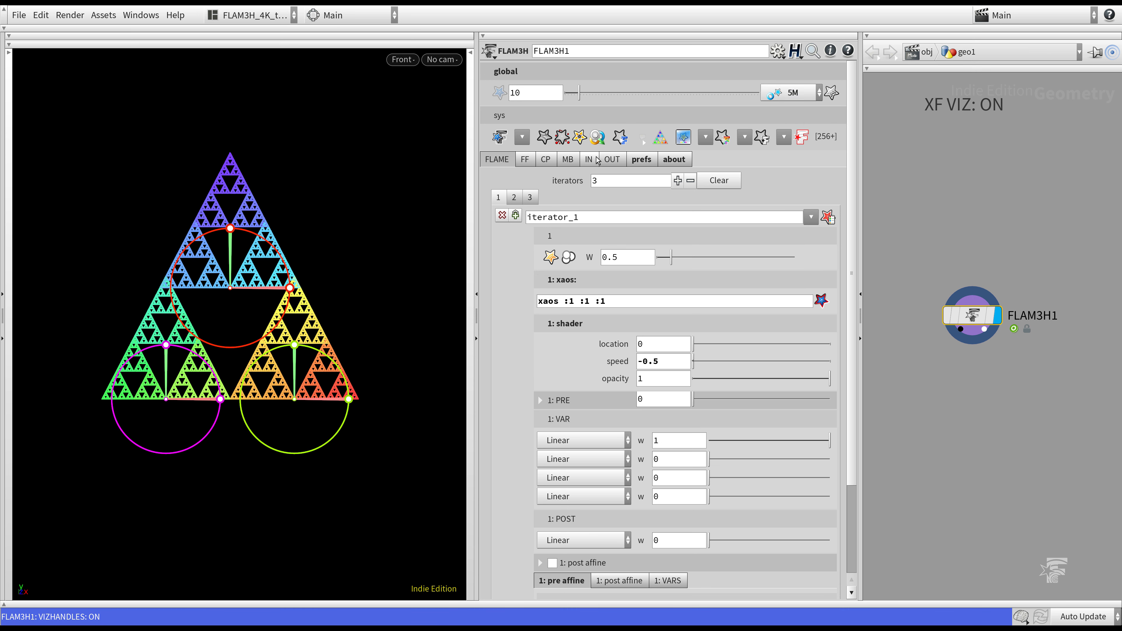
Step: Raise the global point density to 15M and inspect the fractal up close in the viewport
click(774, 94)
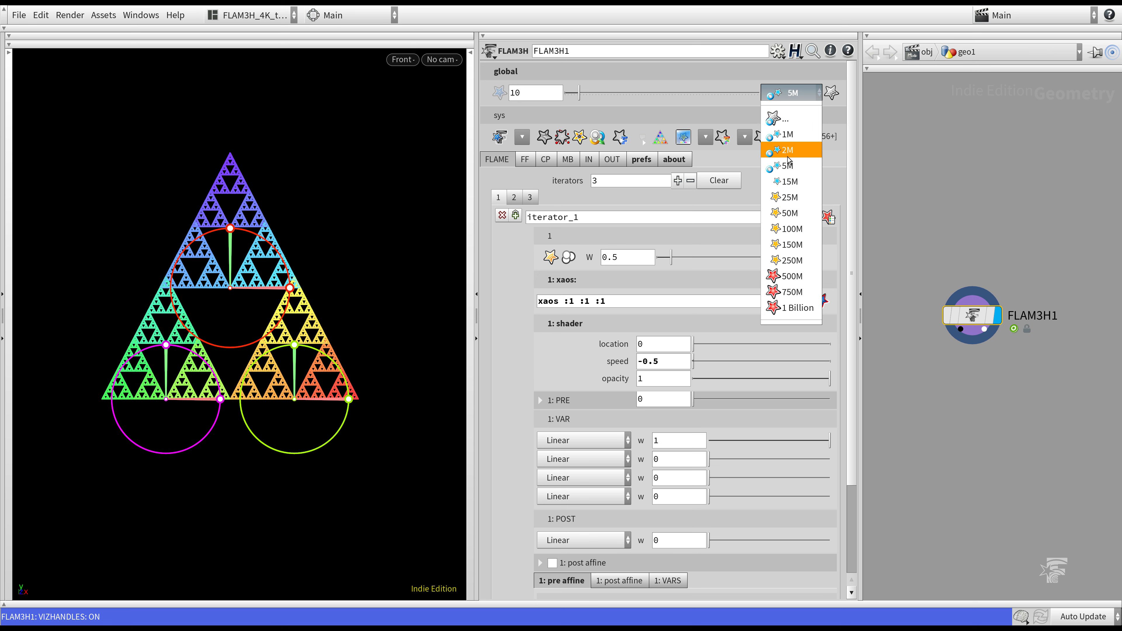
click(784, 189)
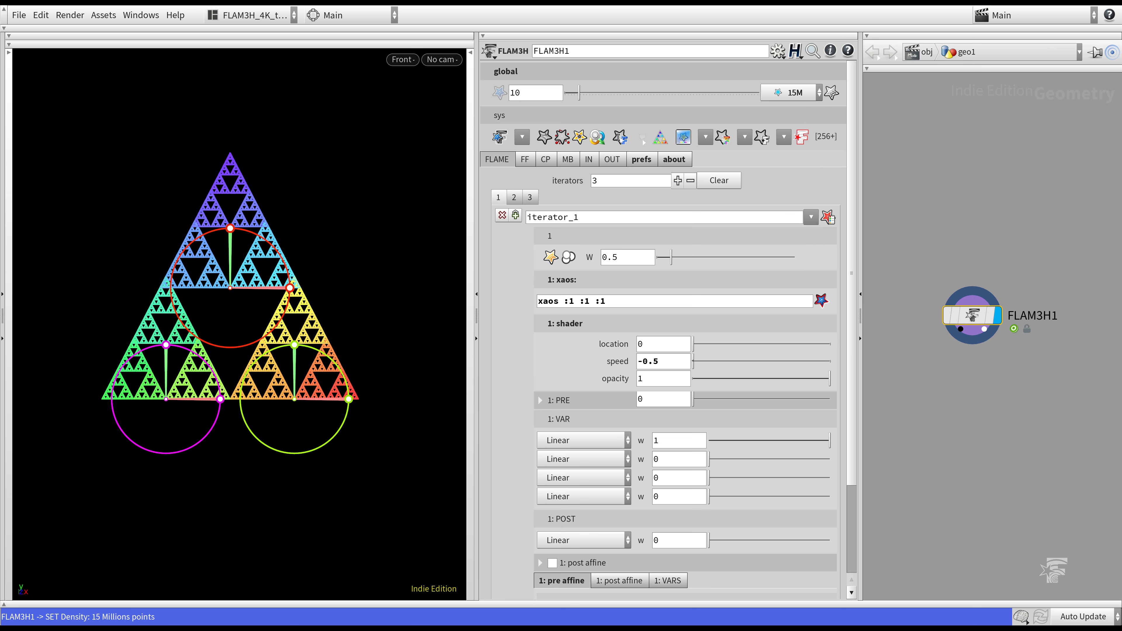
key(Escape)
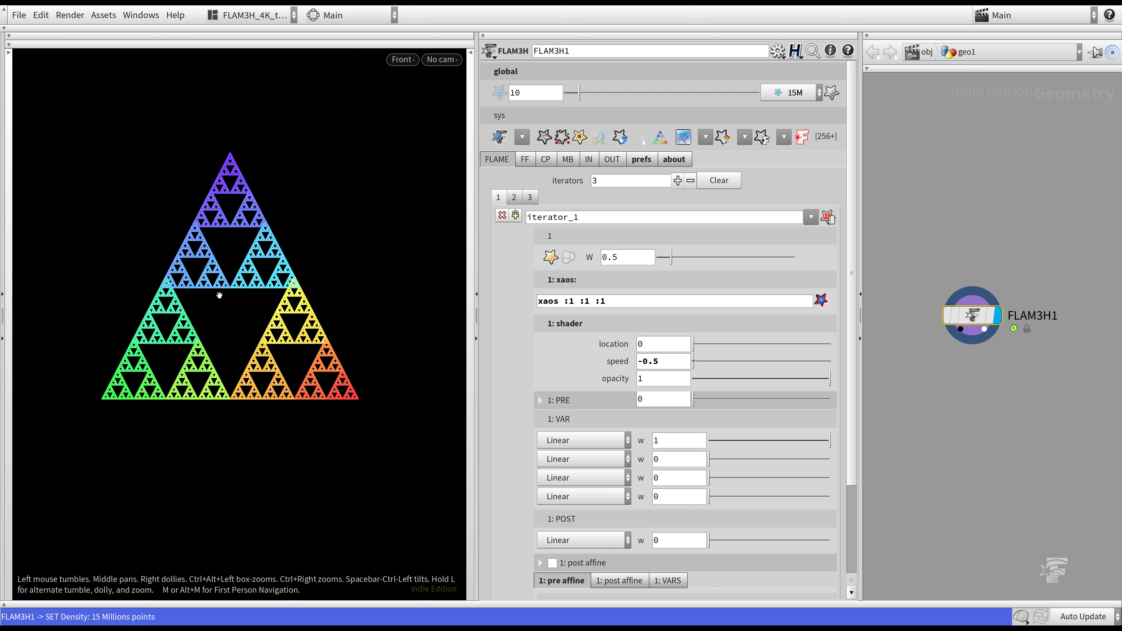
scroll(227, 286, down, 3)
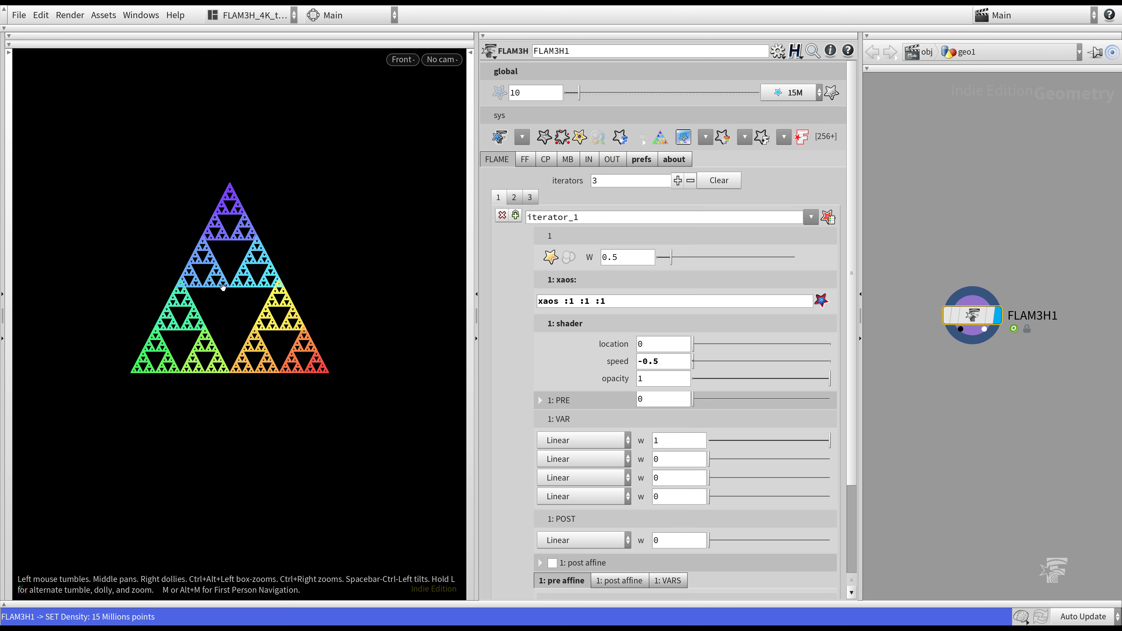
scroll(223, 287, up, 4)
right_drag(250, 293, 190, 293)
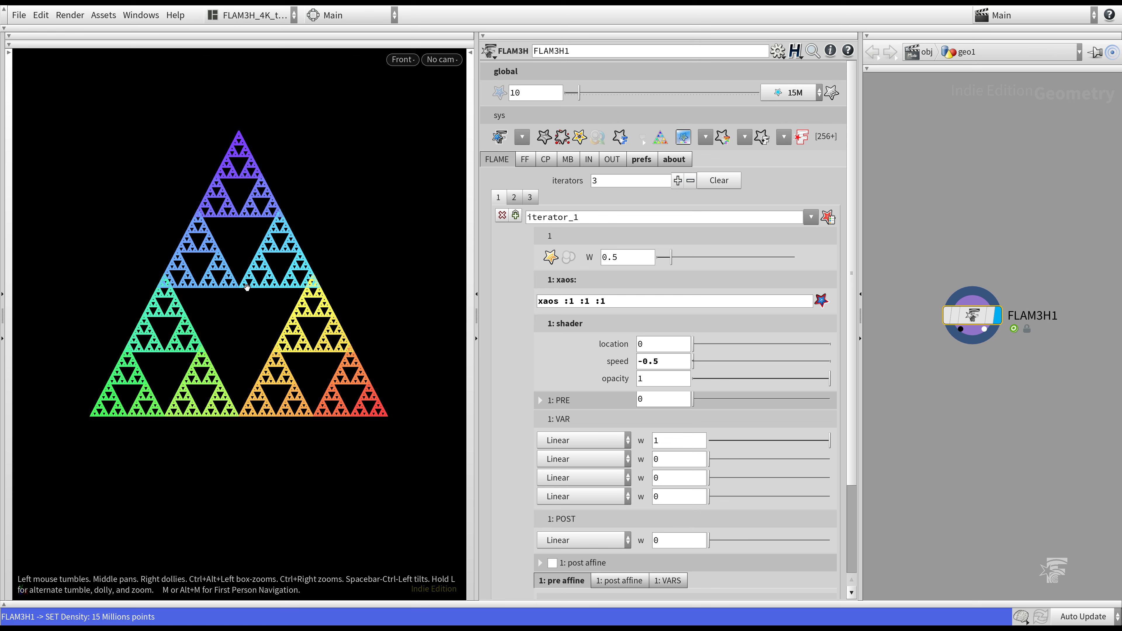
right_drag(208, 296, 207, 295)
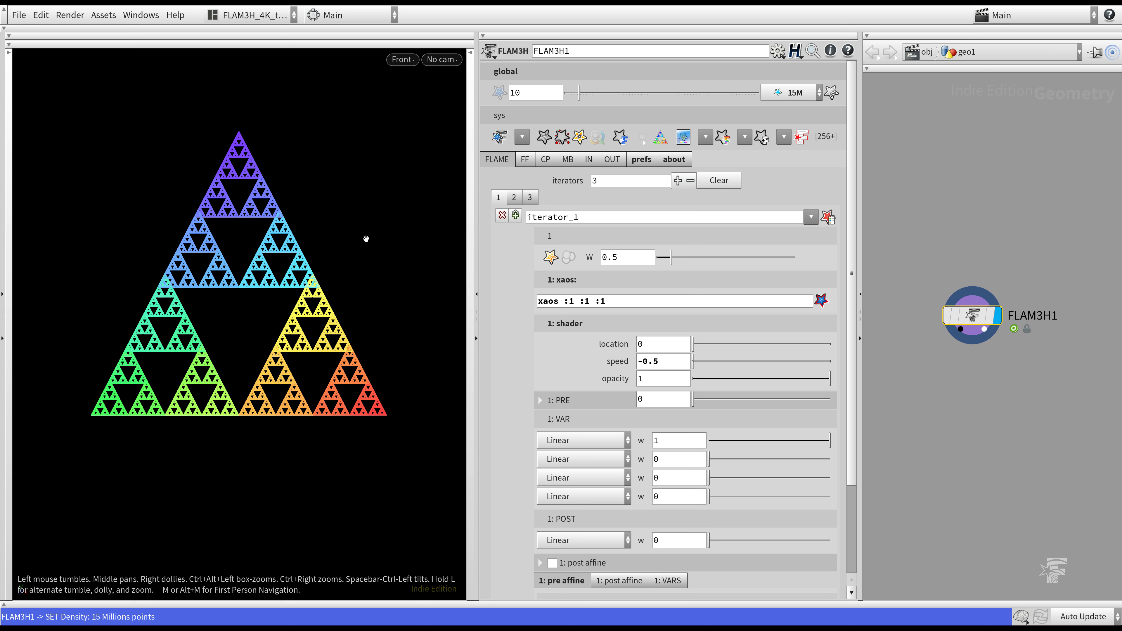
Step: Reset the global density to its default preset and switch the transform handles off and back on
click(832, 93)
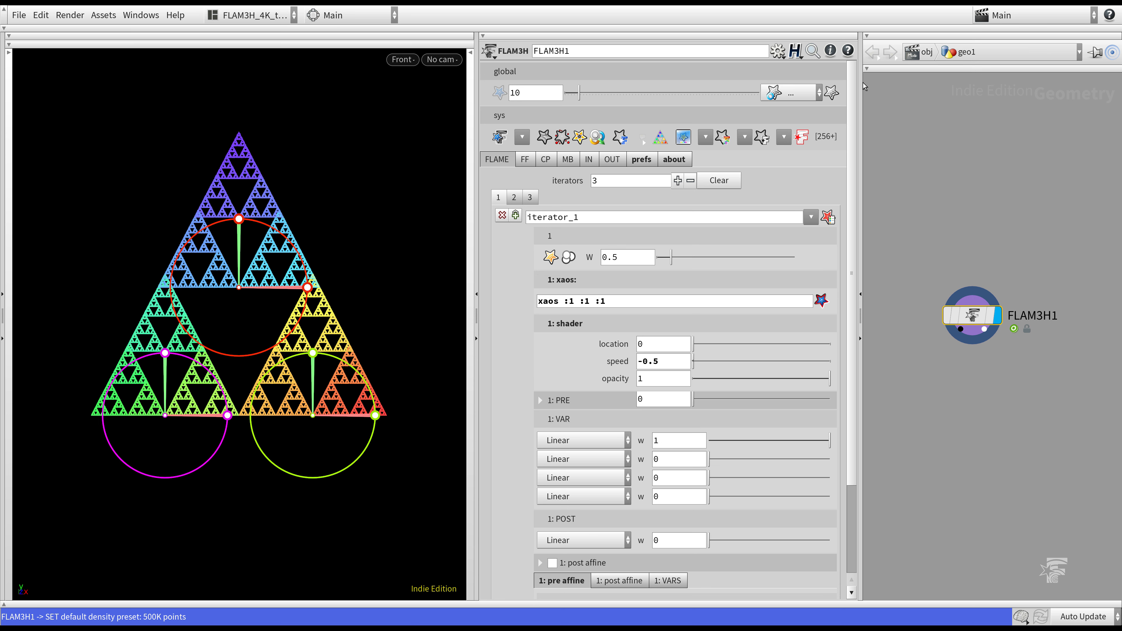
click(791, 96)
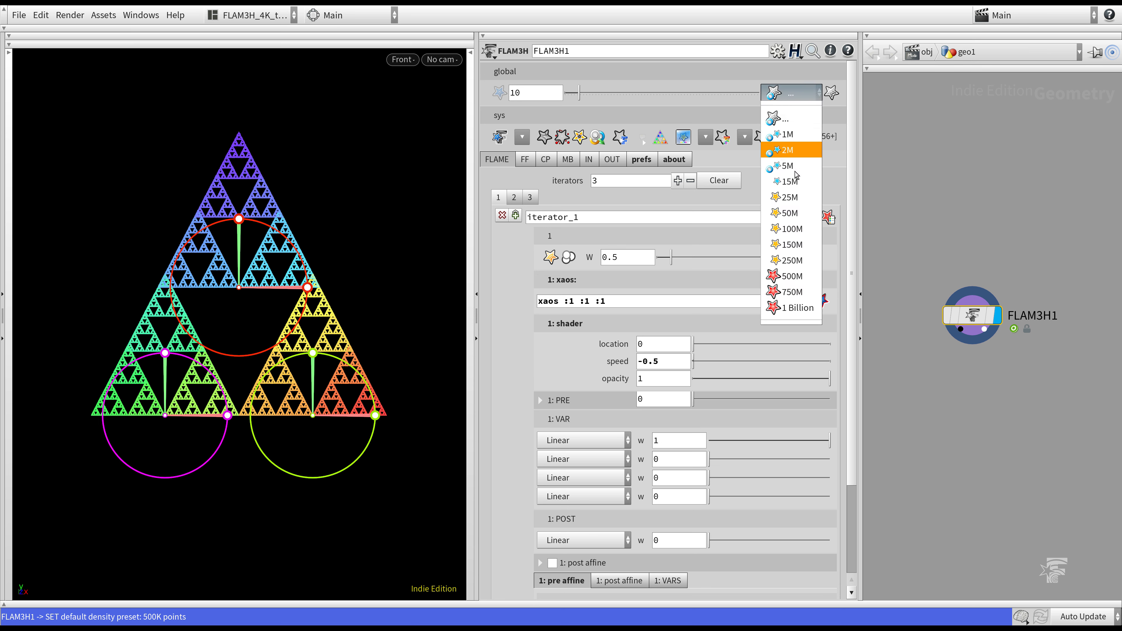
key(Escape)
click(598, 137)
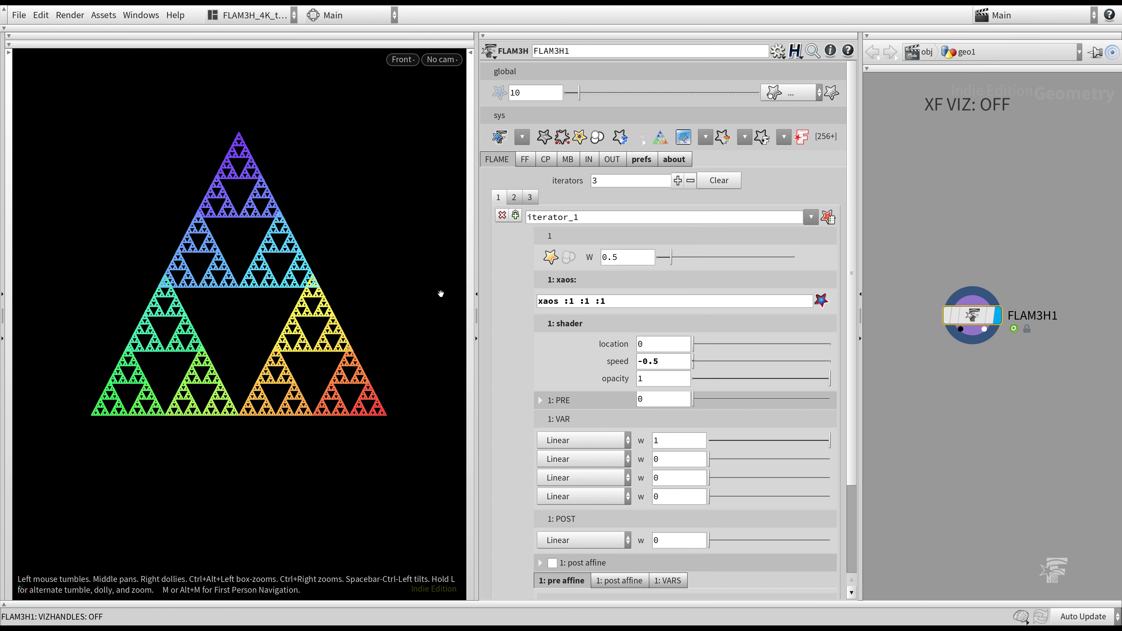
click(595, 137)
mouse_move(226, 306)
right_down()
mouse_move(205, 304)
mouse_move(260, 298)
mouse_move(220, 305)
right_up()
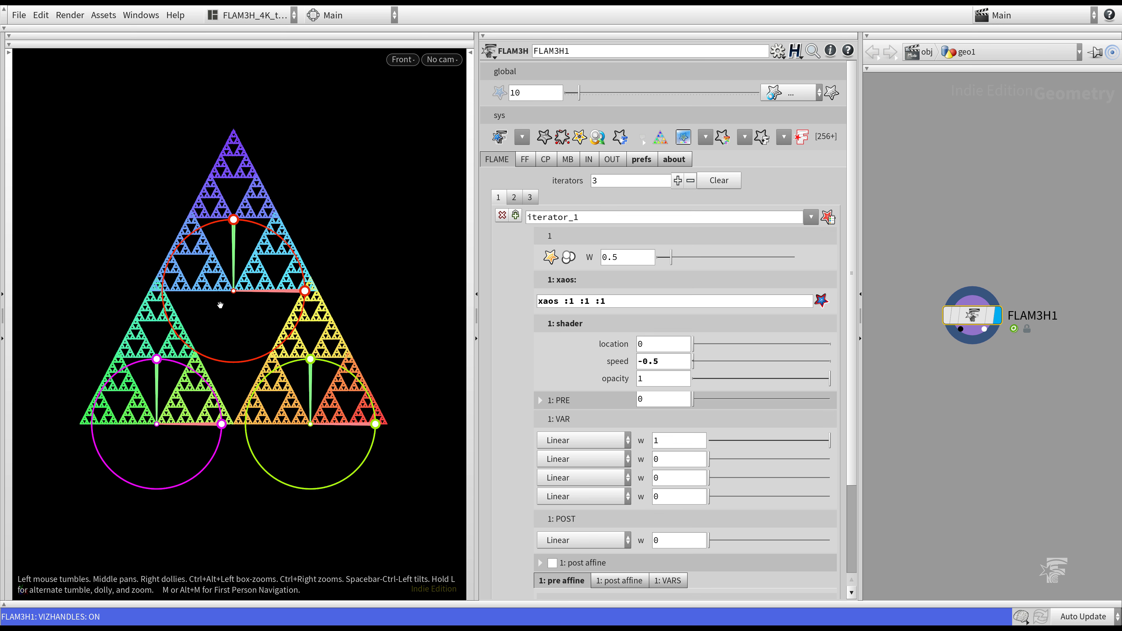
Step: Examine iterator 1's pre affine values and compare the settings of iterators 1, 2 and 3
scroll(574, 360, down, 3)
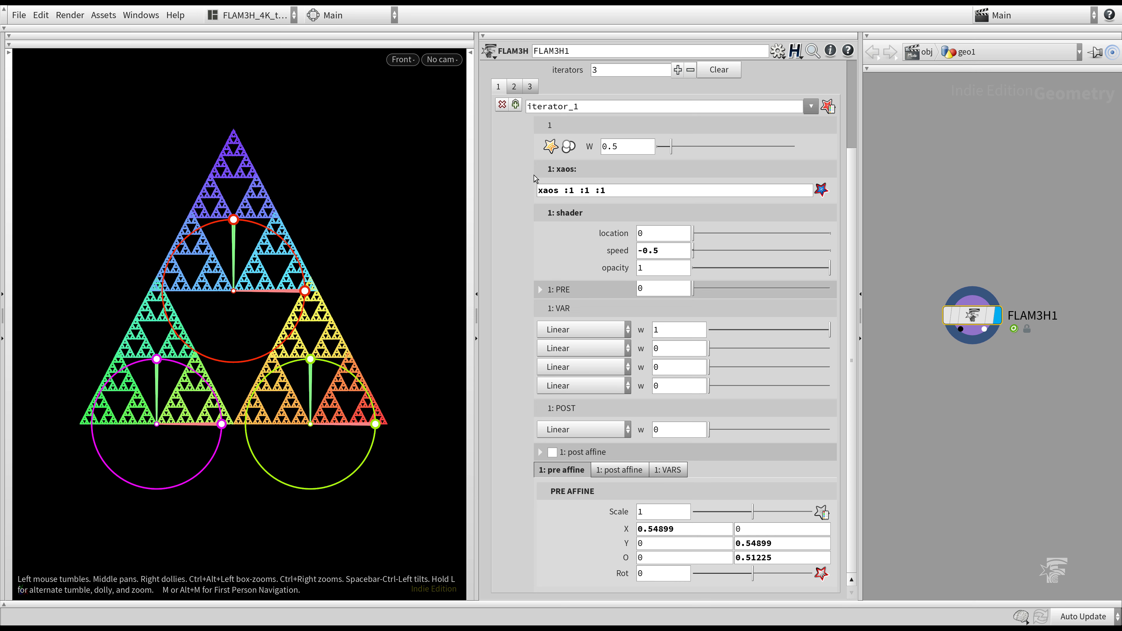
scroll(541, 93, up, 3)
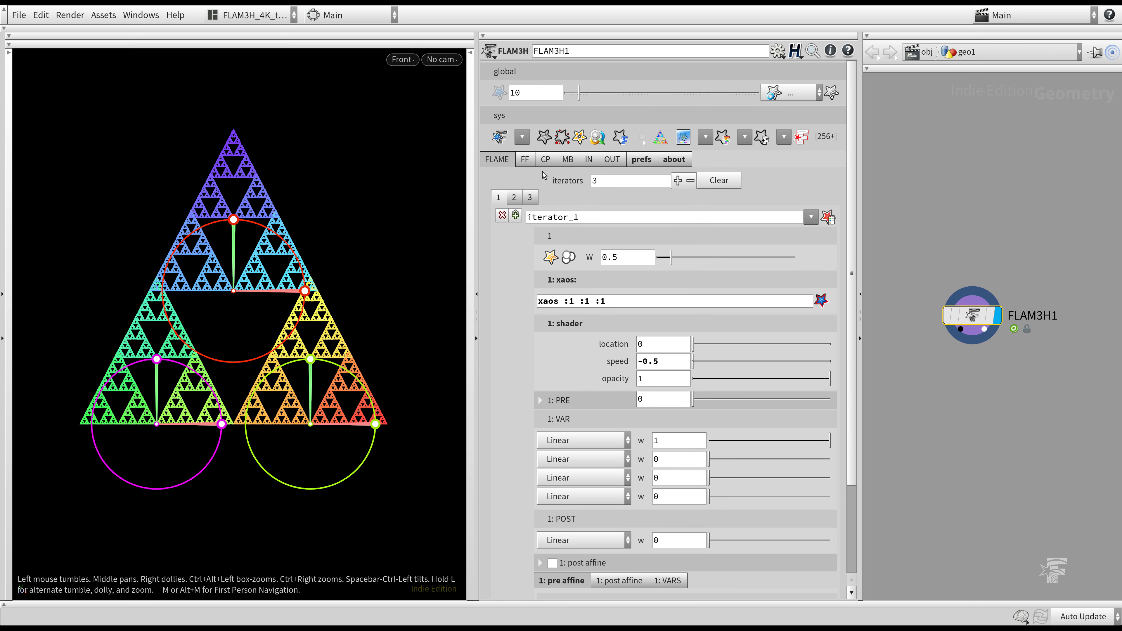
click(513, 199)
click(526, 199)
click(518, 199)
click(503, 199)
click(512, 199)
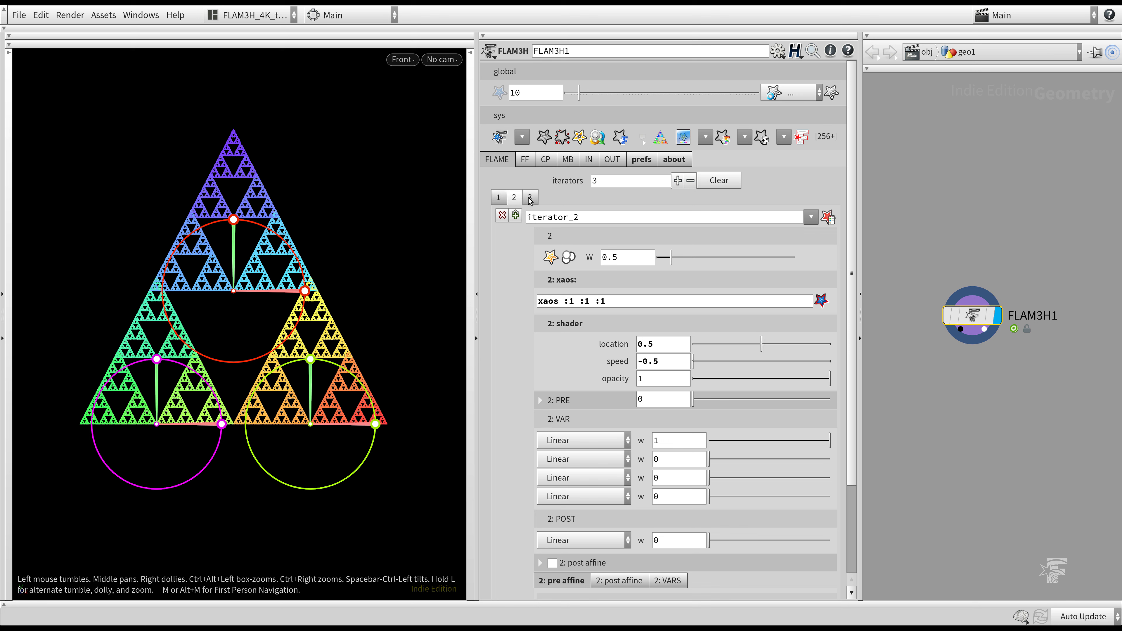
click(526, 198)
click(516, 199)
click(500, 199)
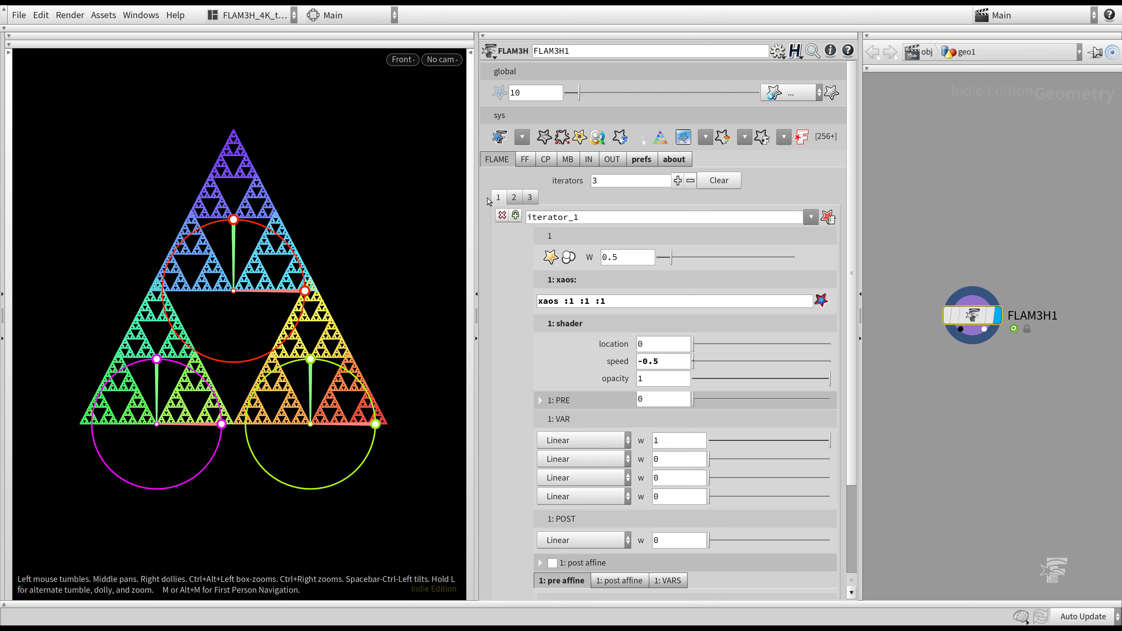
Step: Deactivate and reactivate iterators 2 and 3 one at a time, and toggle the transform handles off and on
click(514, 197)
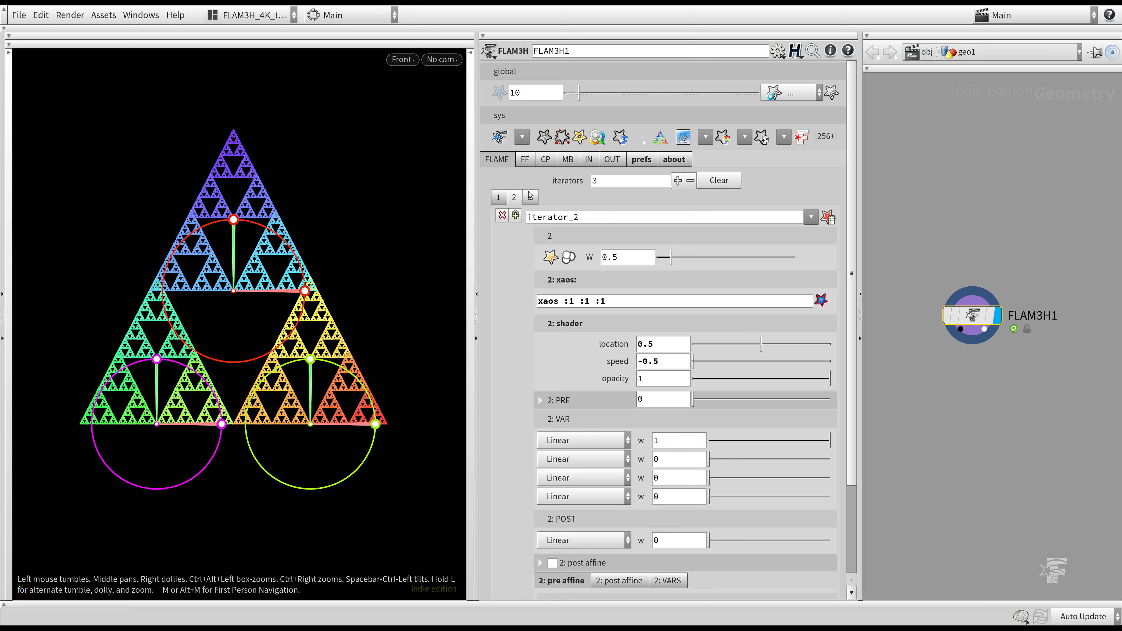
click(550, 258)
click(550, 257)
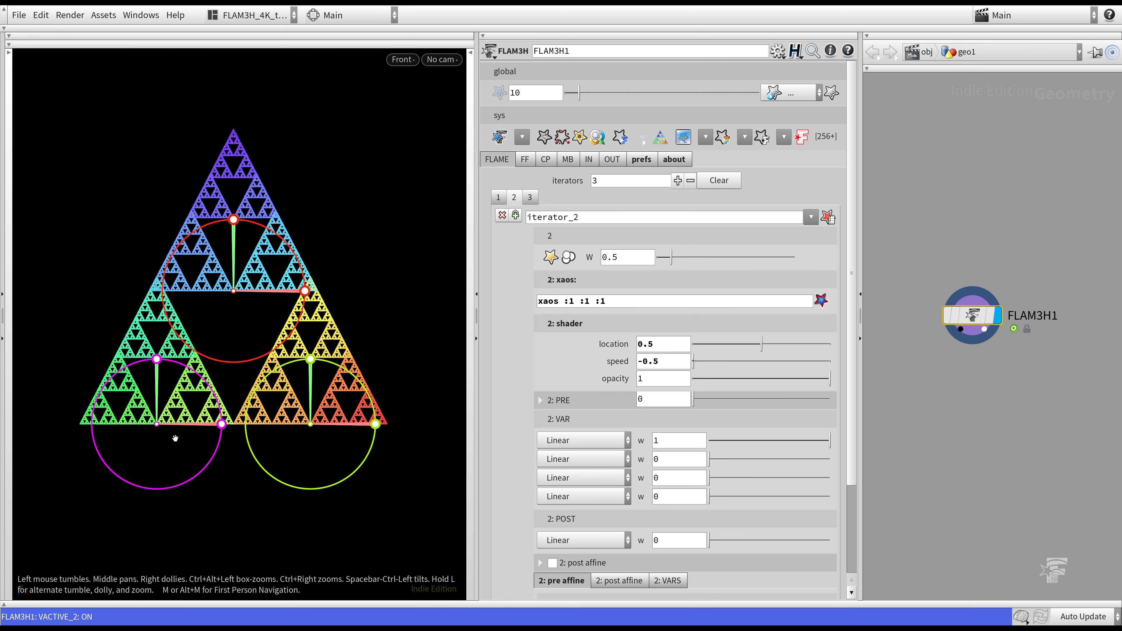
click(529, 197)
click(550, 257)
click(550, 257)
click(598, 138)
click(598, 139)
Step: Set iterator 3's pre affine rotation to -13.2
scroll(525, 318, down, 3)
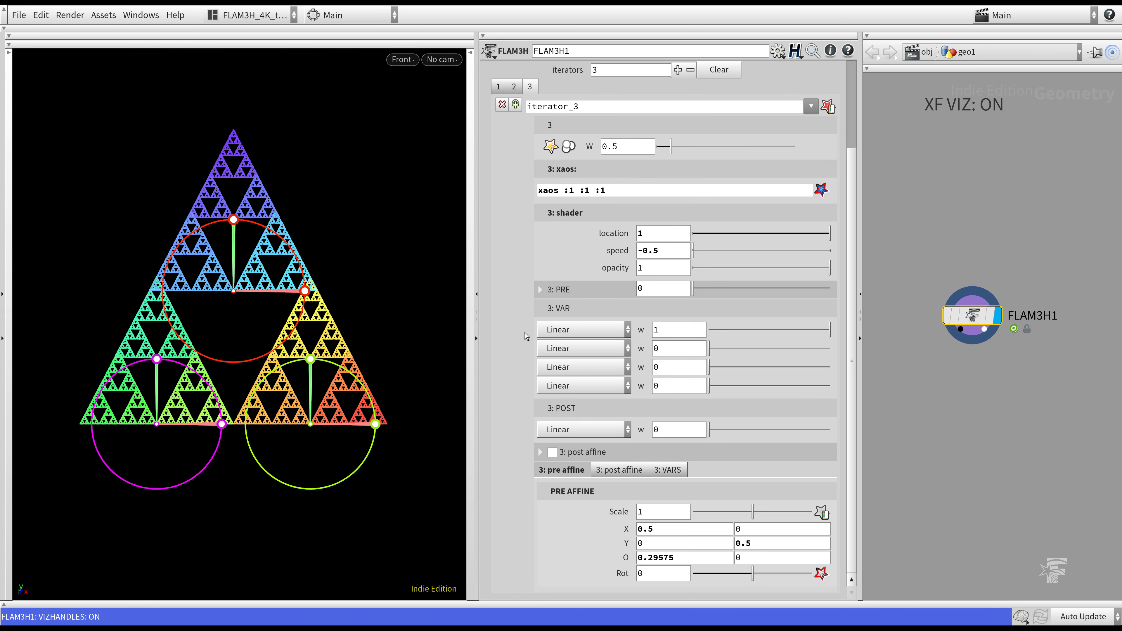
drag(750, 578, 722, 576)
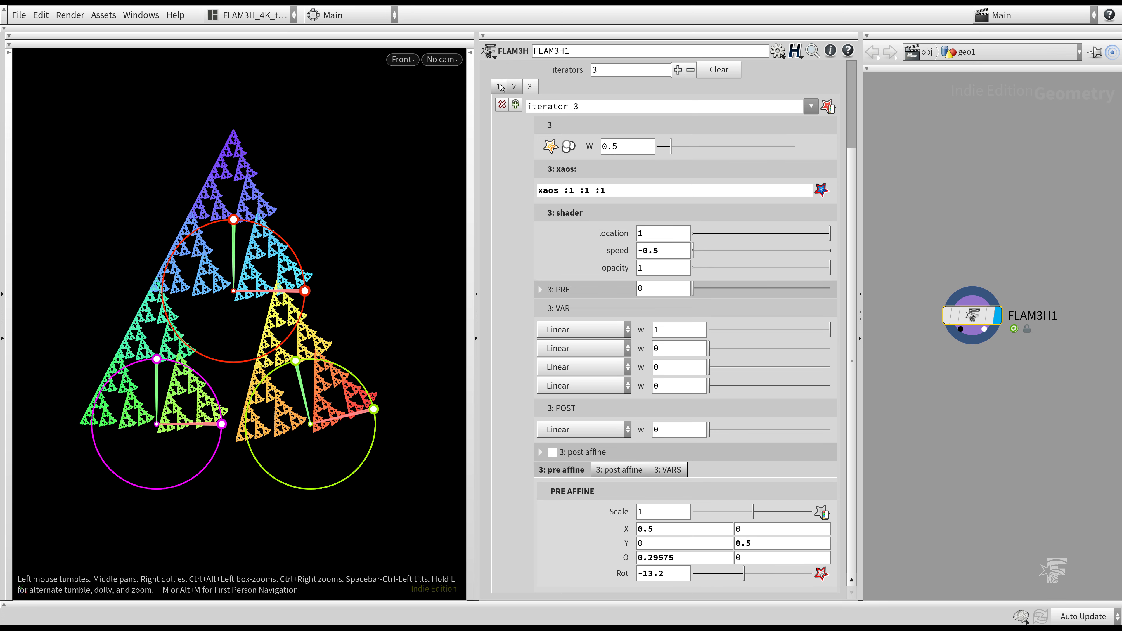
Step: Enable the post affine transform for iterator 1
click(498, 86)
middle_drag(762, 558, 772, 527)
click(552, 451)
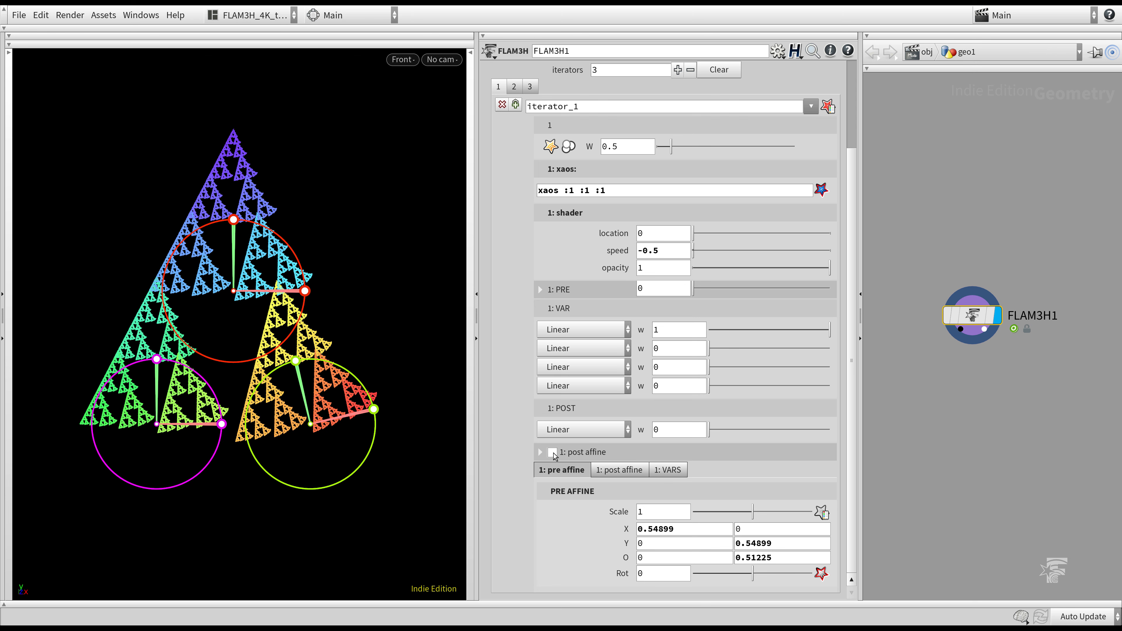
scroll(258, 423, up, 5)
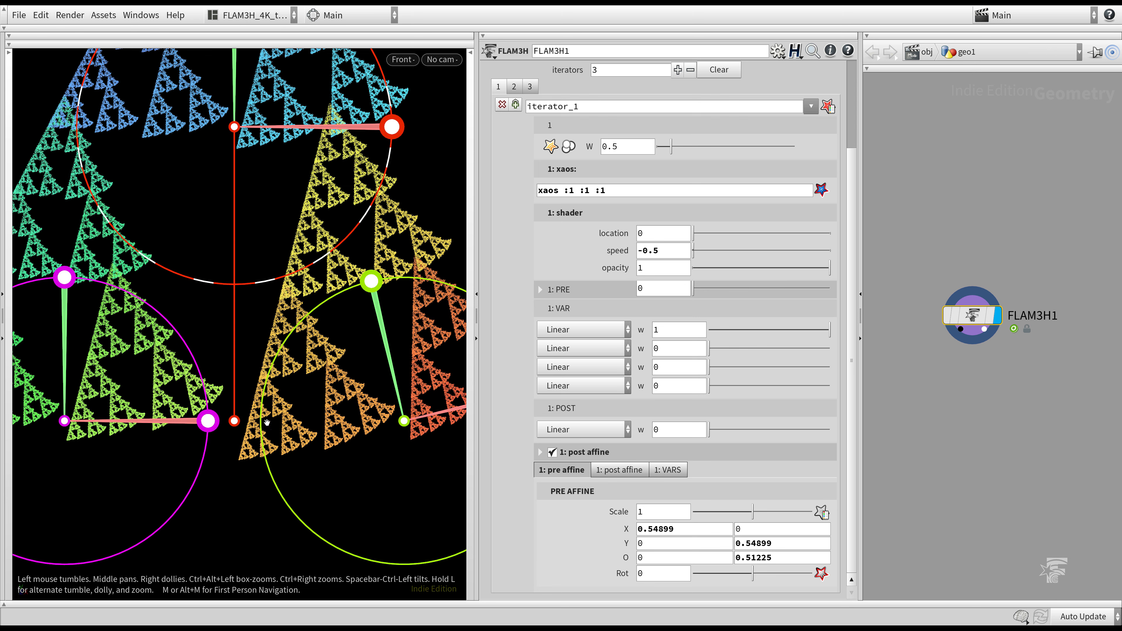
Step: Set iterator 1's post affine rotation to -22.1
click(618, 469)
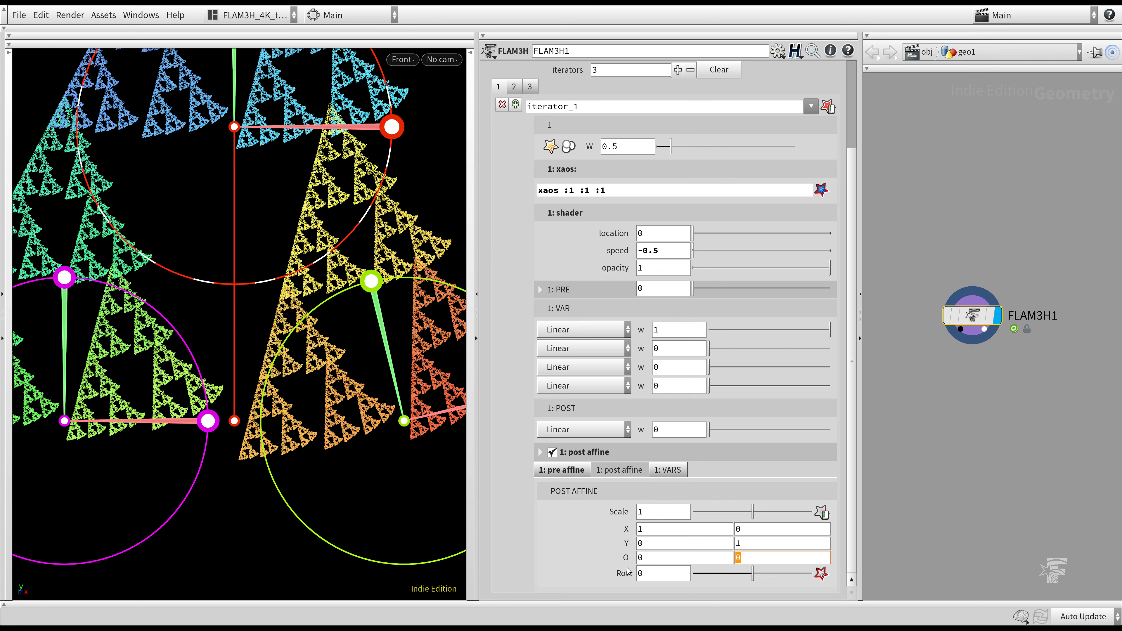
scroll(237, 413, down, 3)
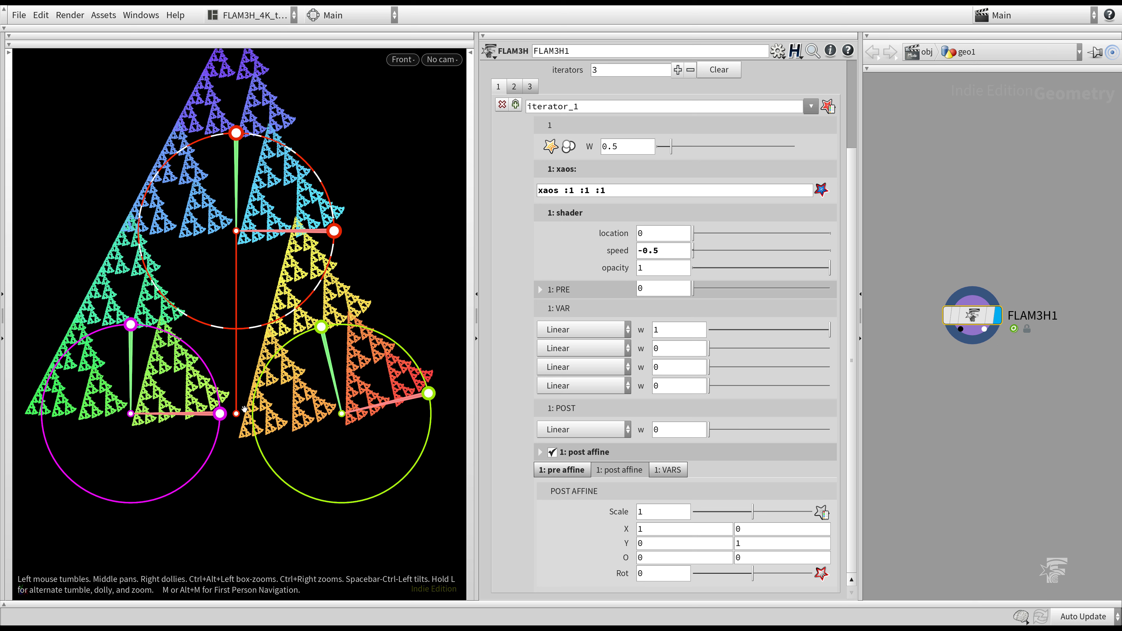
click(731, 561)
mouse_move(752, 575)
mouse_down()
mouse_move(723, 575)
mouse_move(797, 579)
mouse_move(706, 577)
mouse_move(743, 577)
mouse_up()
Step: Set iterator 1's pre affine rotation to -9.3
click(570, 470)
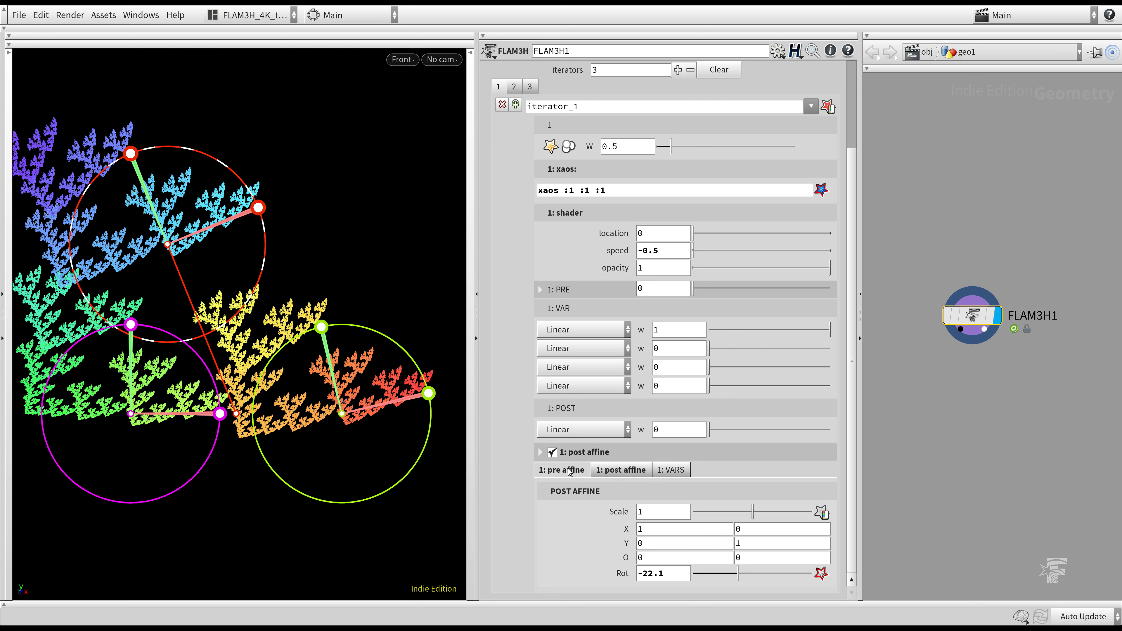
scroll(292, 403, down, 2)
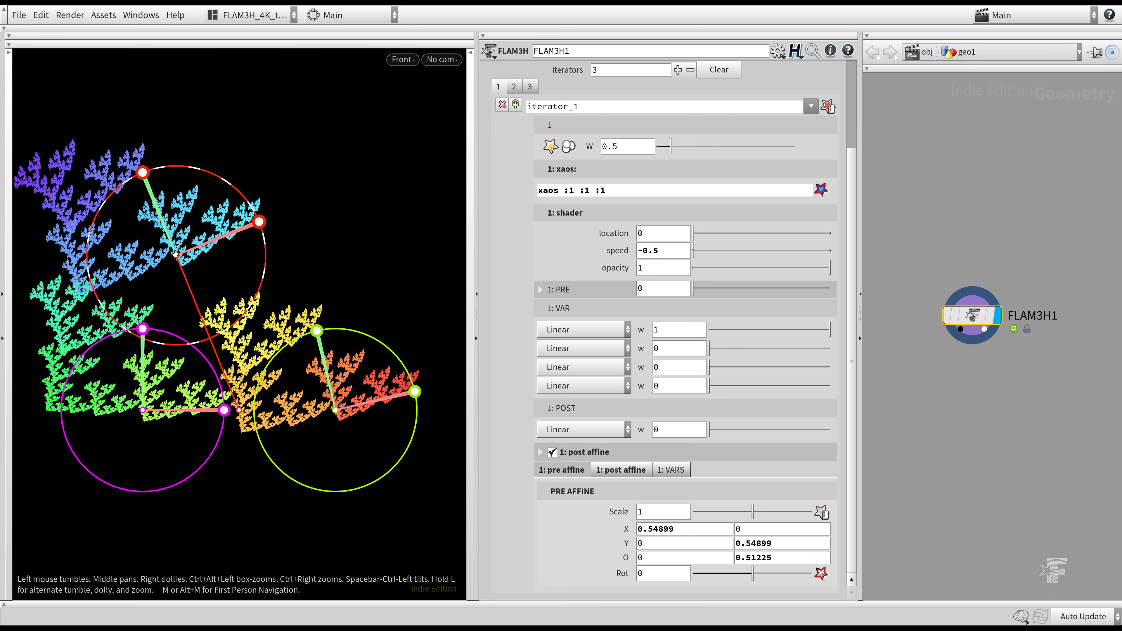
mouse_move(753, 575)
mouse_down()
mouse_move(726, 578)
mouse_move(790, 580)
mouse_move(746, 577)
mouse_up()
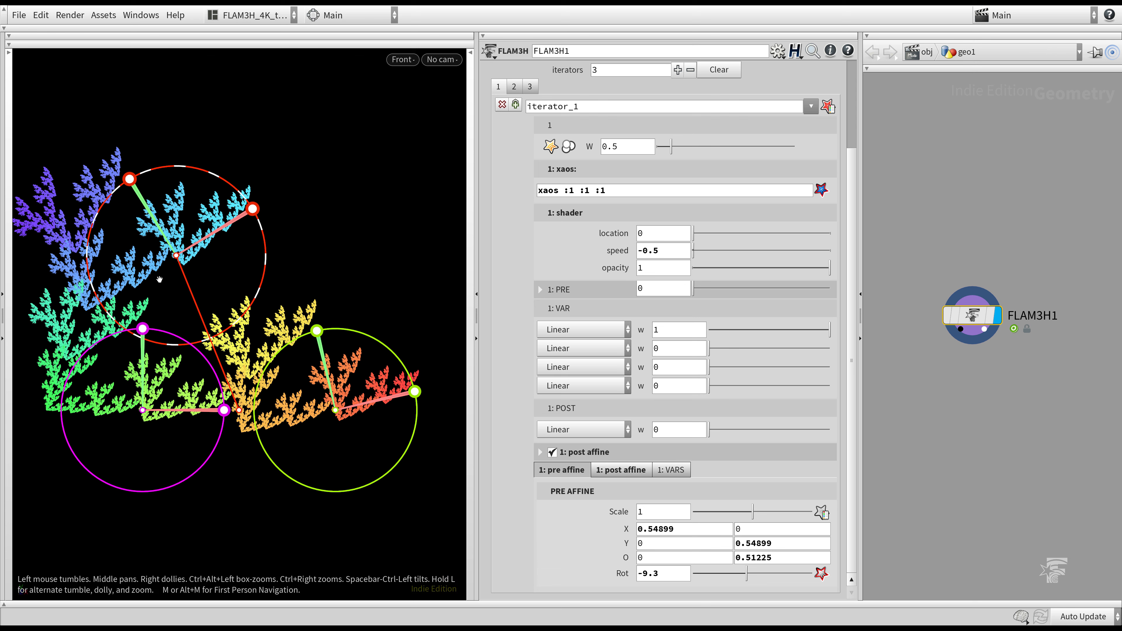
scroll(154, 317, down, 3)
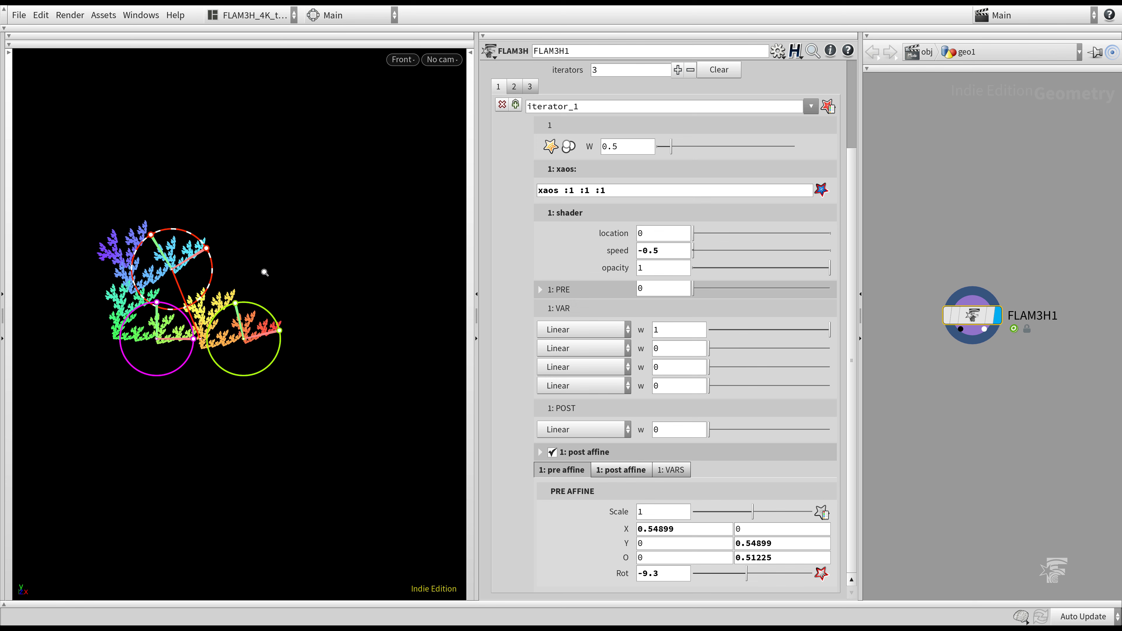
scroll(174, 270, up, 3)
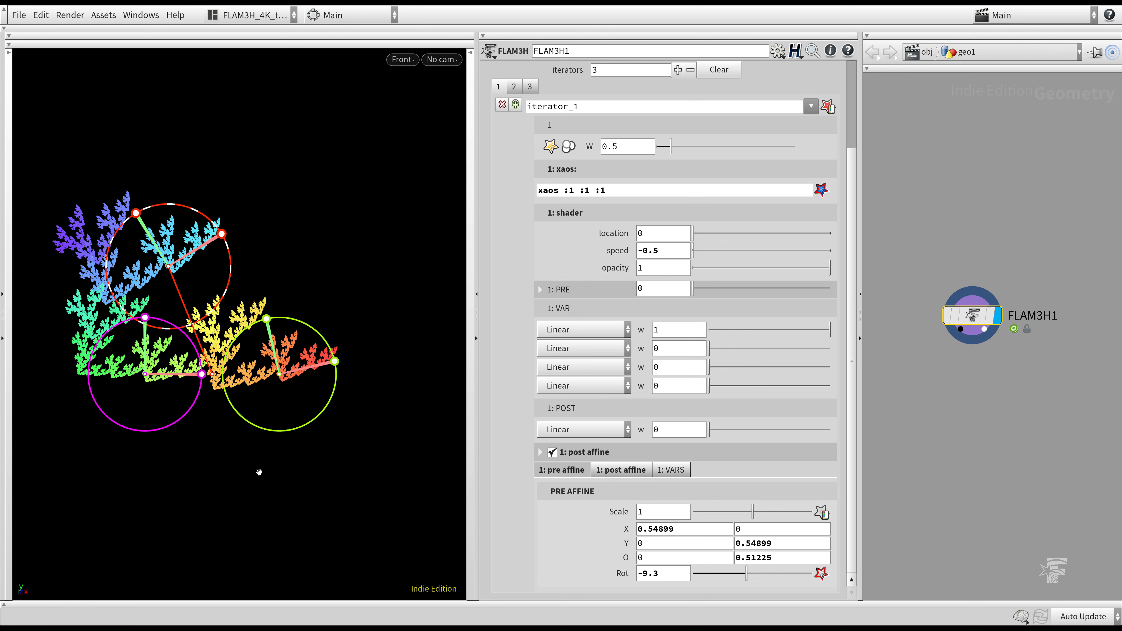
scroll(562, 181, up, 3)
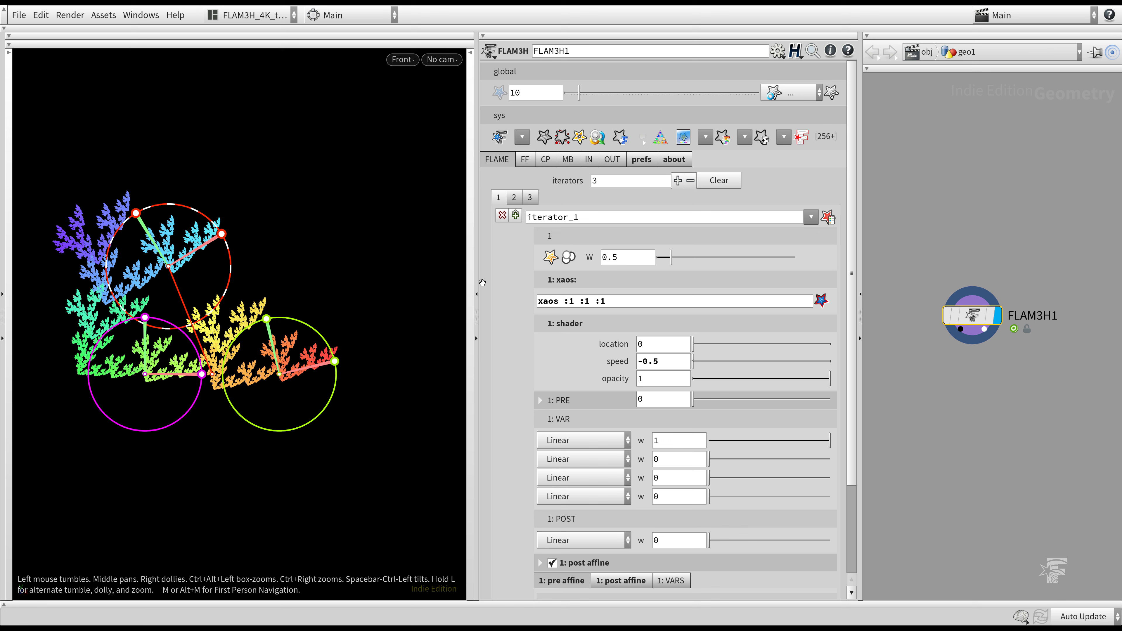
Step: Toggle the viewport xforms handles off and on again, and isolate iterator 3's handles
click(514, 197)
click(529, 198)
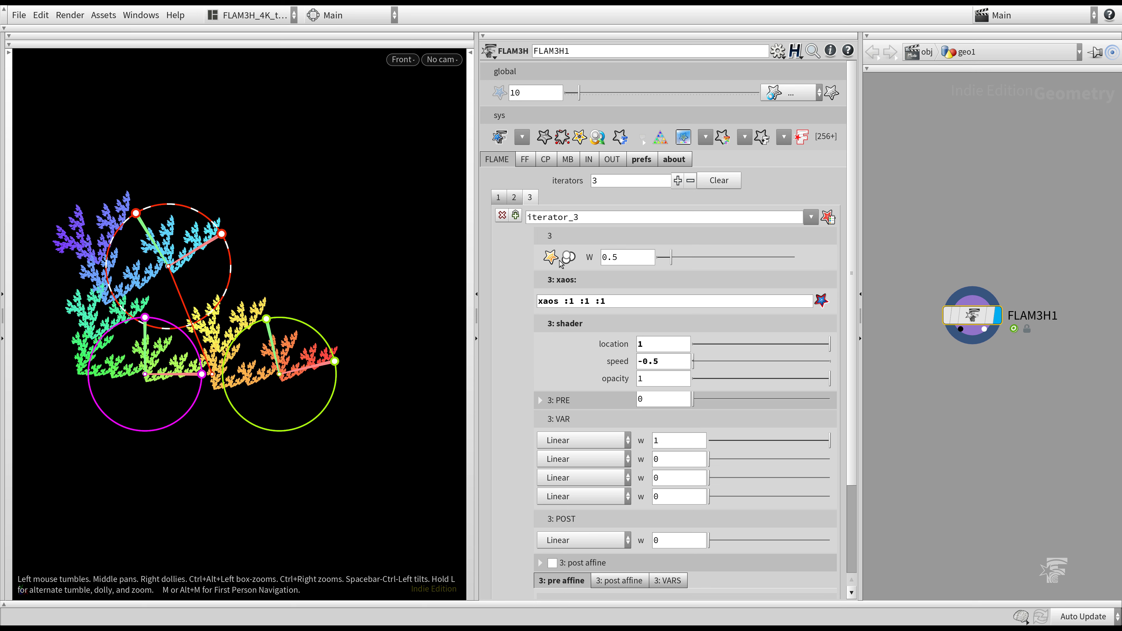
click(597, 136)
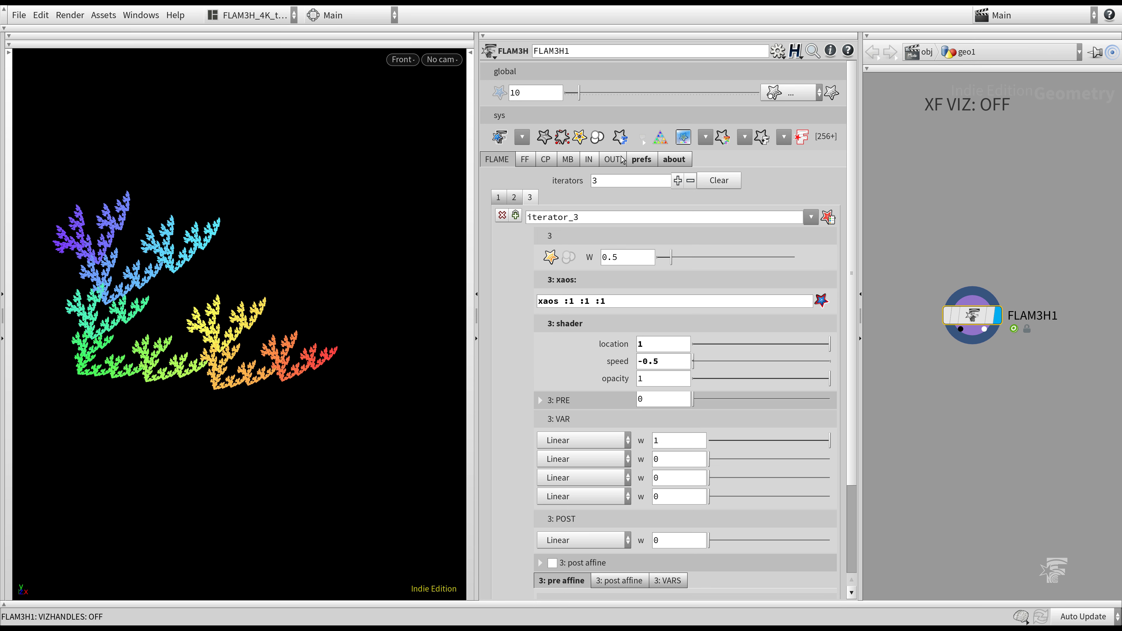
click(596, 137)
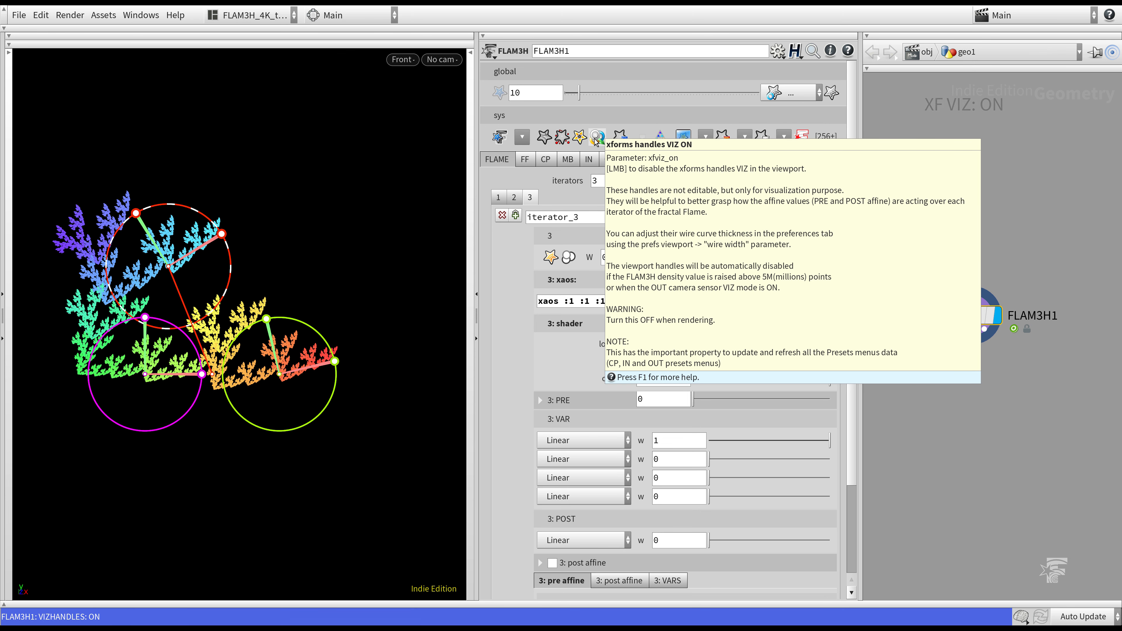
click(569, 258)
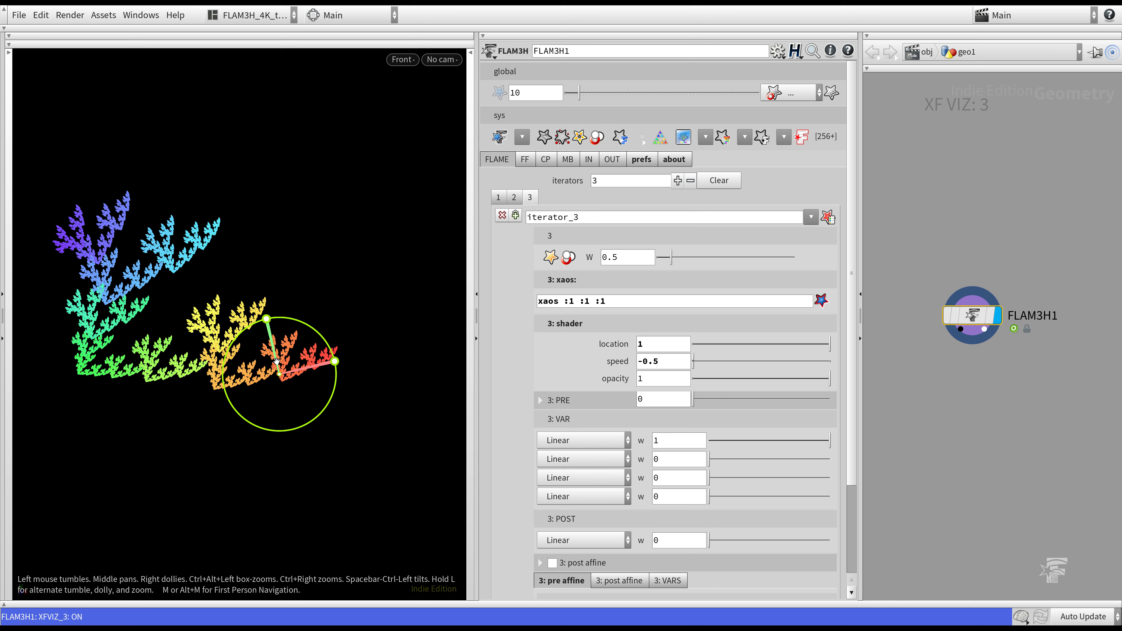
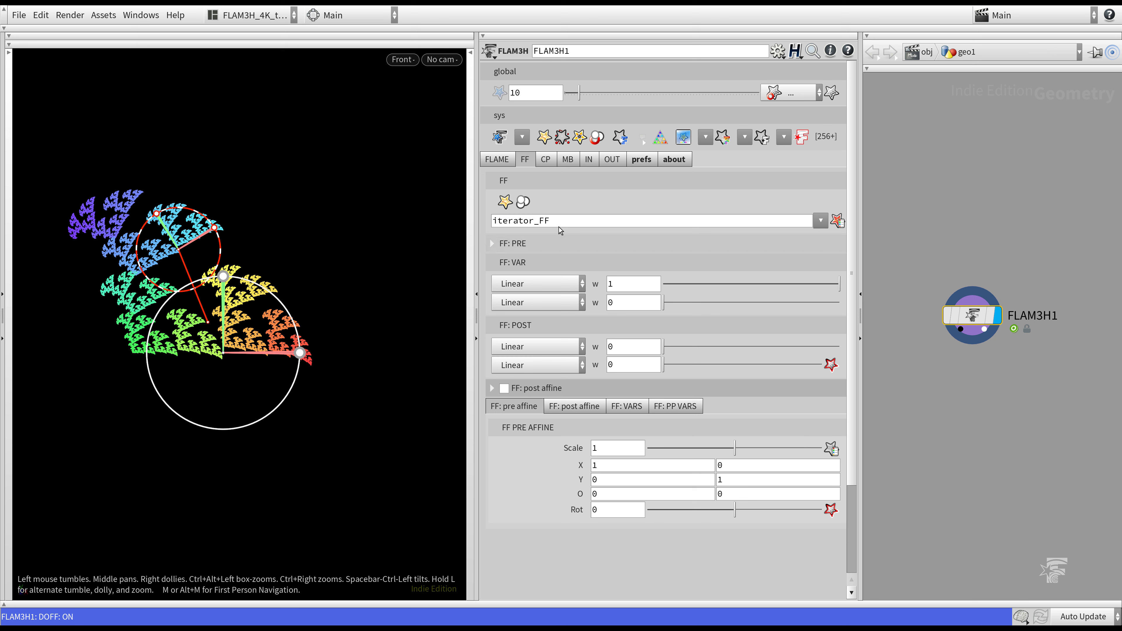
Step: Isolate the FF transform's handles in the viewport and switch the isolation to iterator 1
click(523, 206)
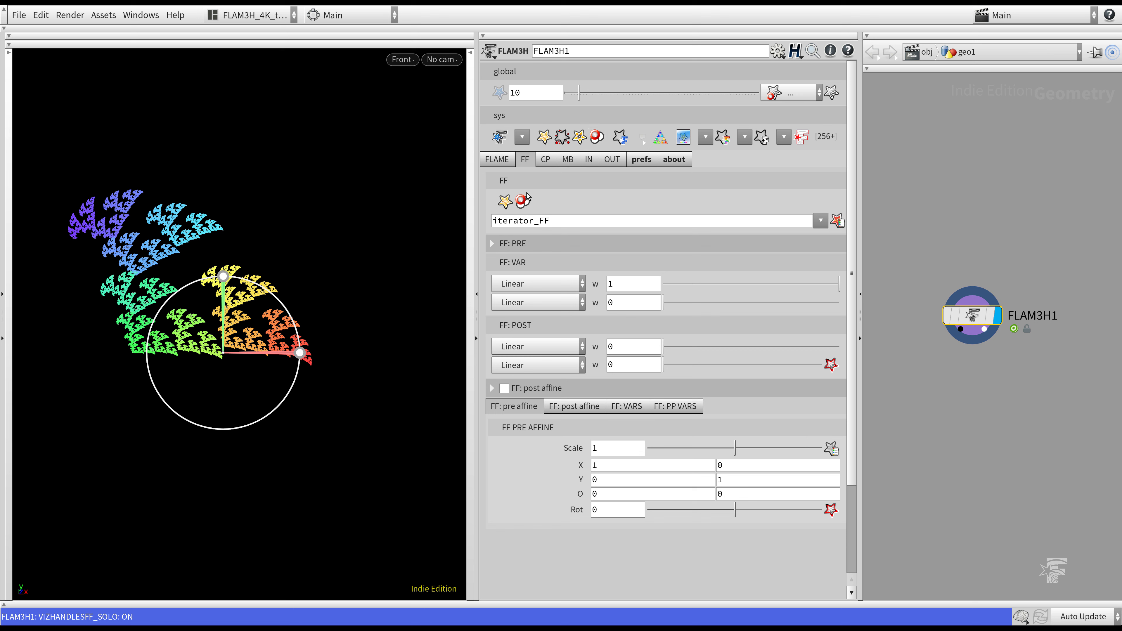
click(498, 161)
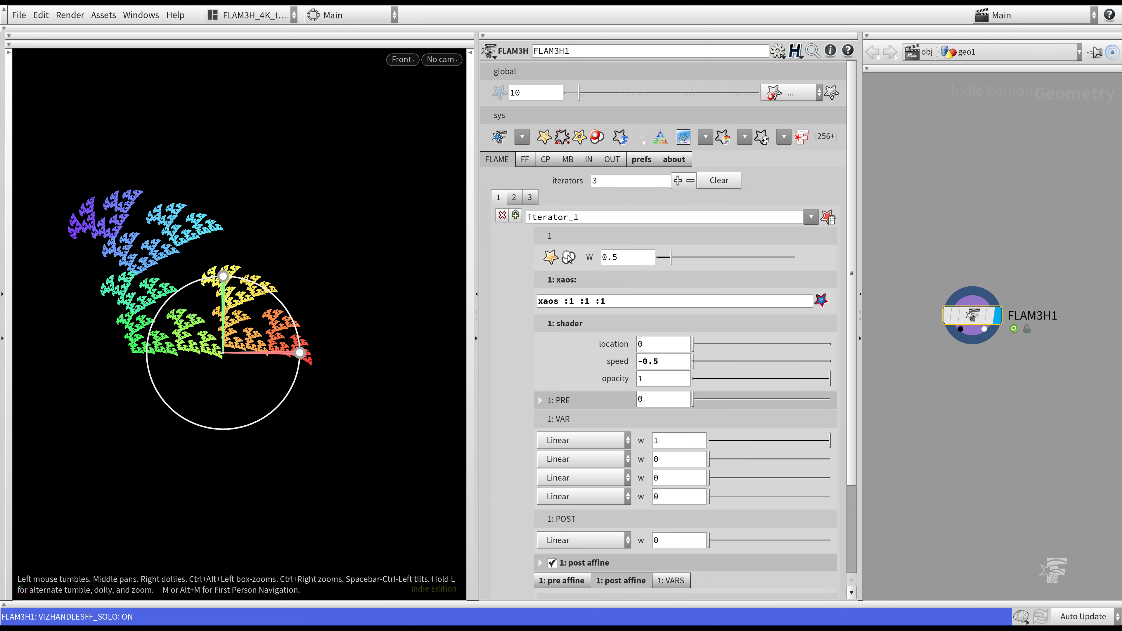
click(568, 257)
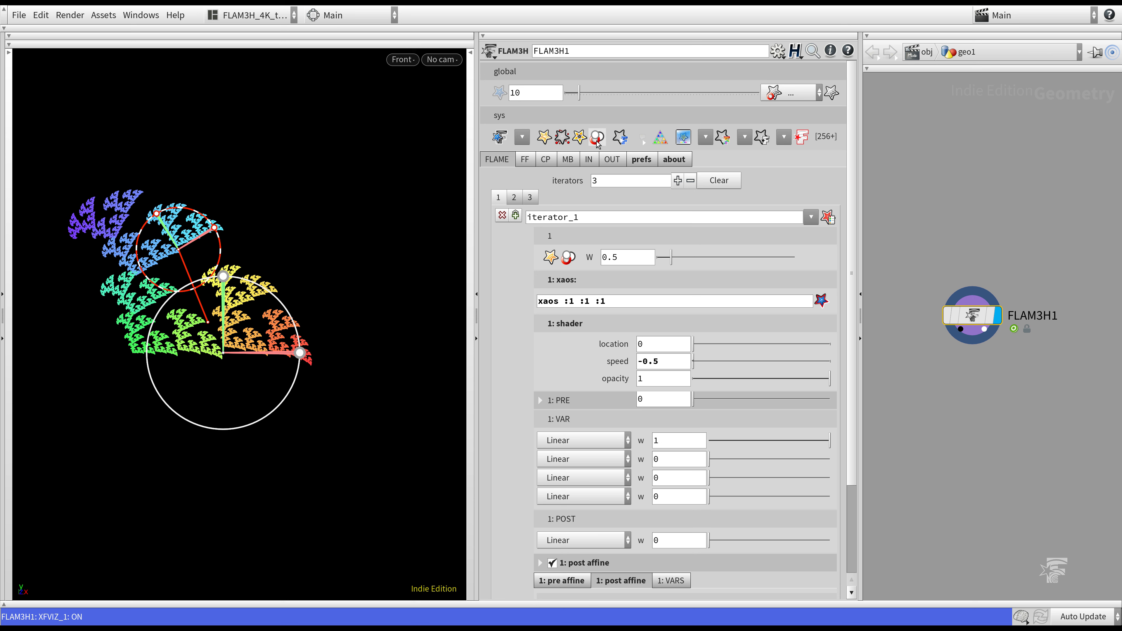
Step: Isolate the FF handles again and restore the display of all xforms handles
click(525, 159)
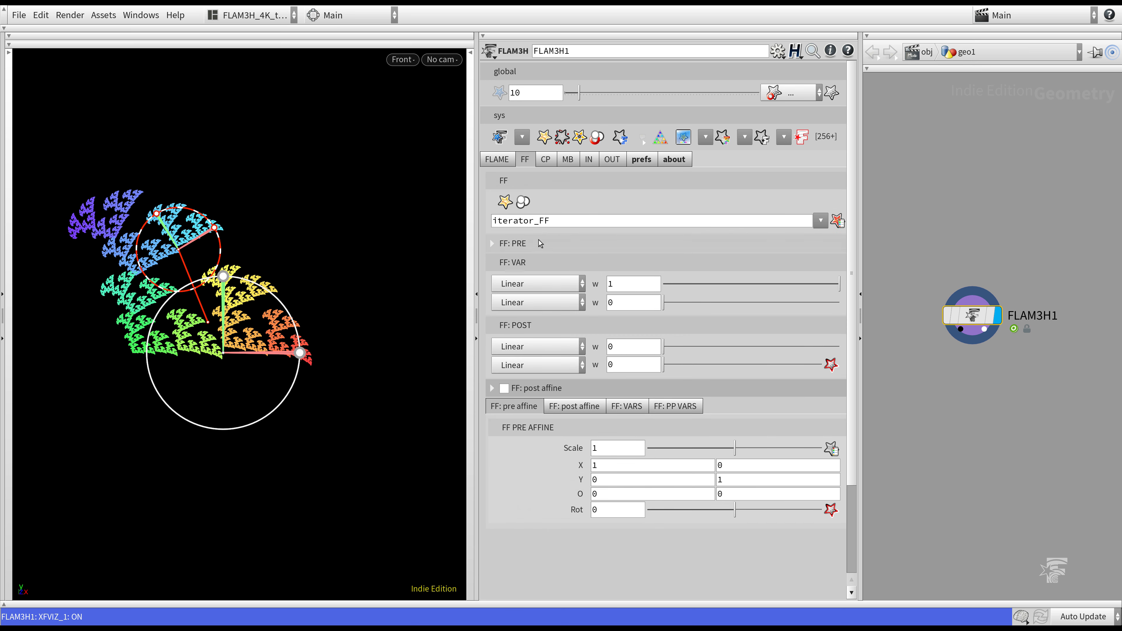
click(523, 202)
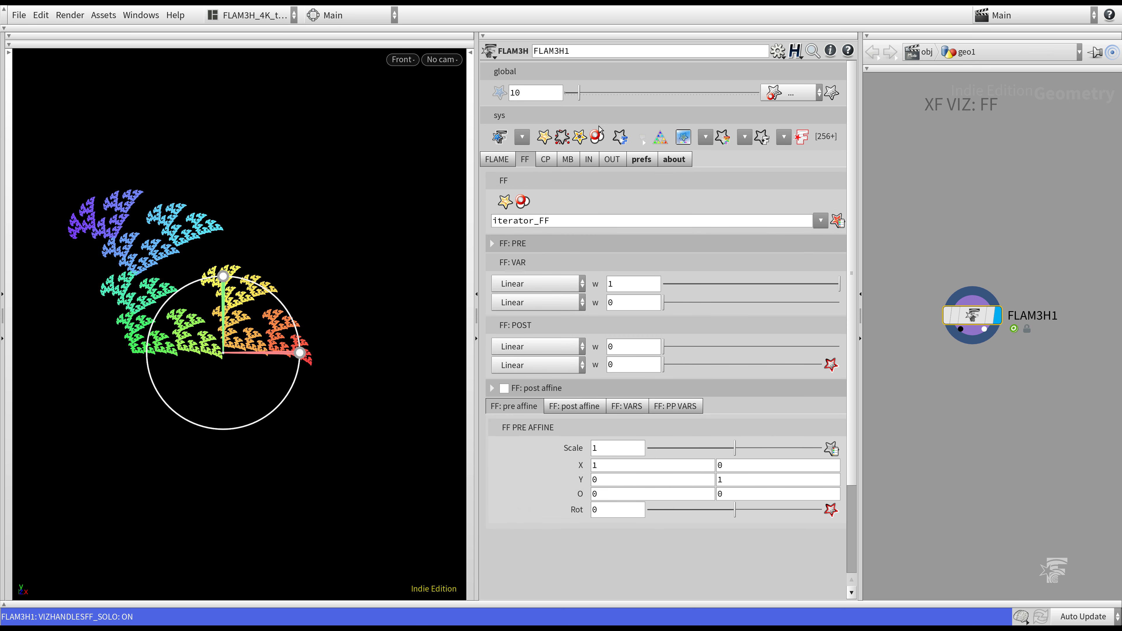
click(523, 202)
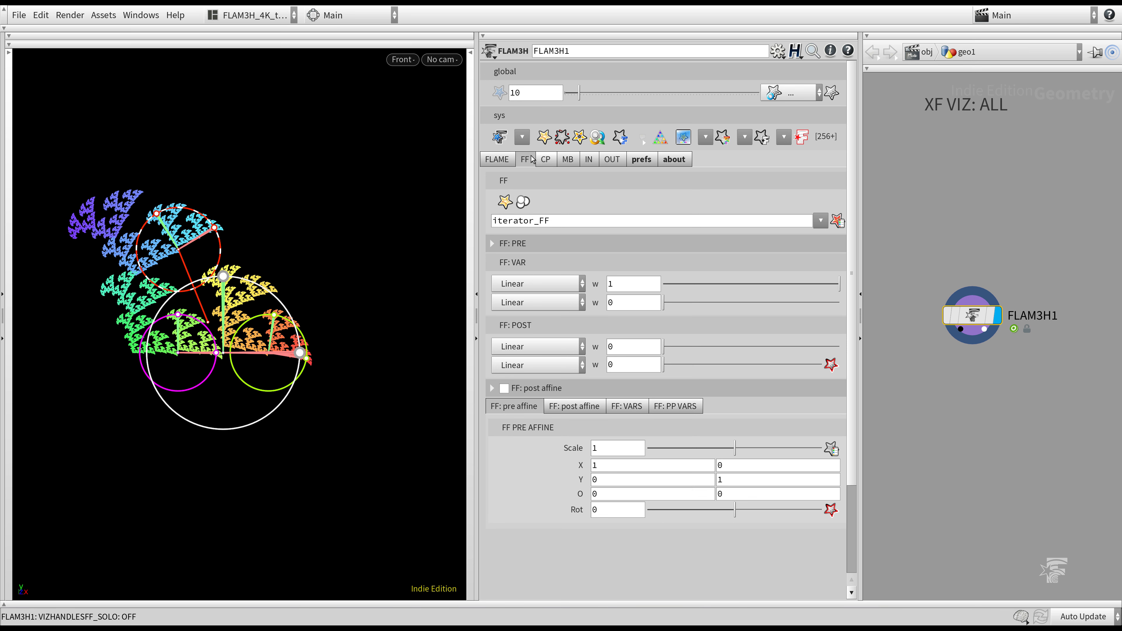
Step: Set the FF transform's first VAR variation to Spherical
click(500, 162)
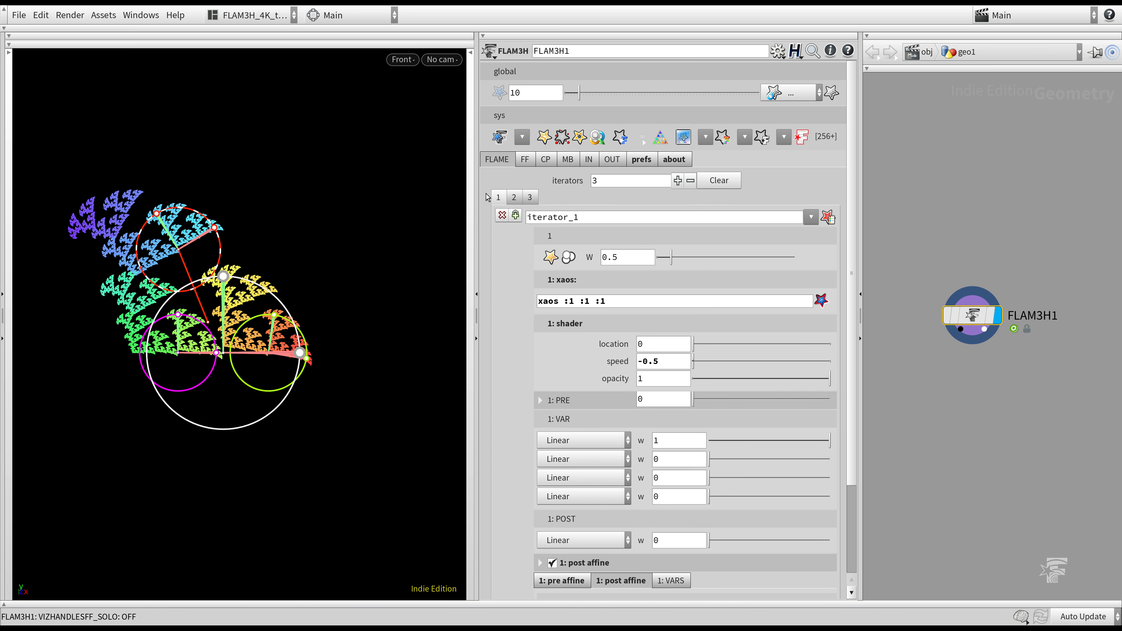
click(534, 157)
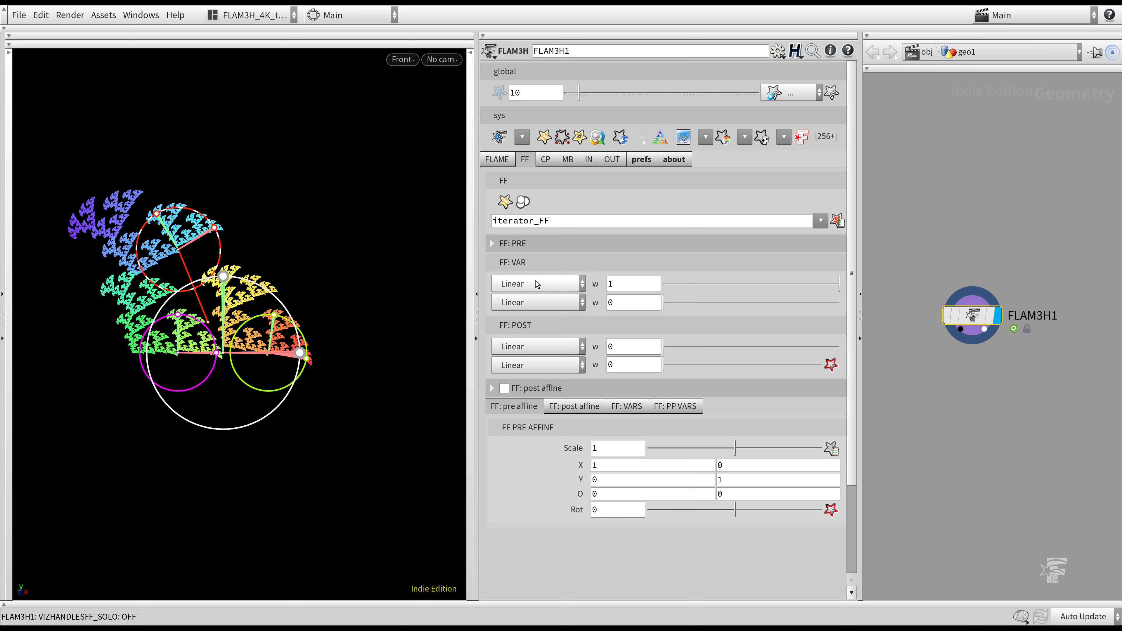
click(548, 282)
drag(587, 344, 576, 544)
scroll(543, 404, down, 2)
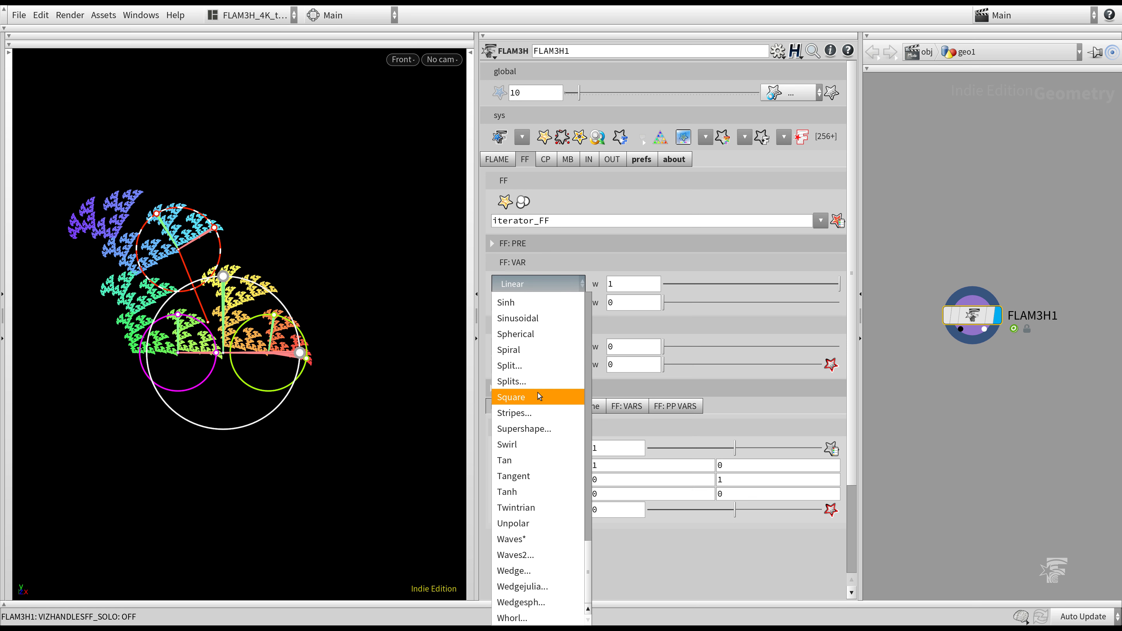
scroll(544, 400, up, 3)
click(524, 465)
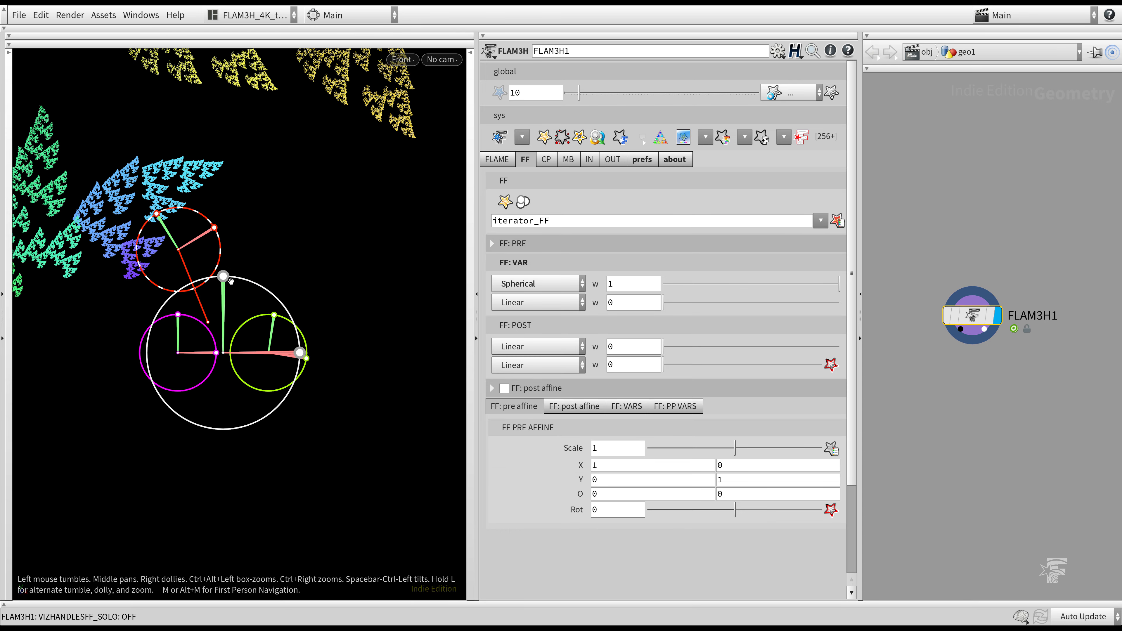
Step: Set the FF pre affine offset O to 0.2 and -0.3
scroll(385, 339, down, 10)
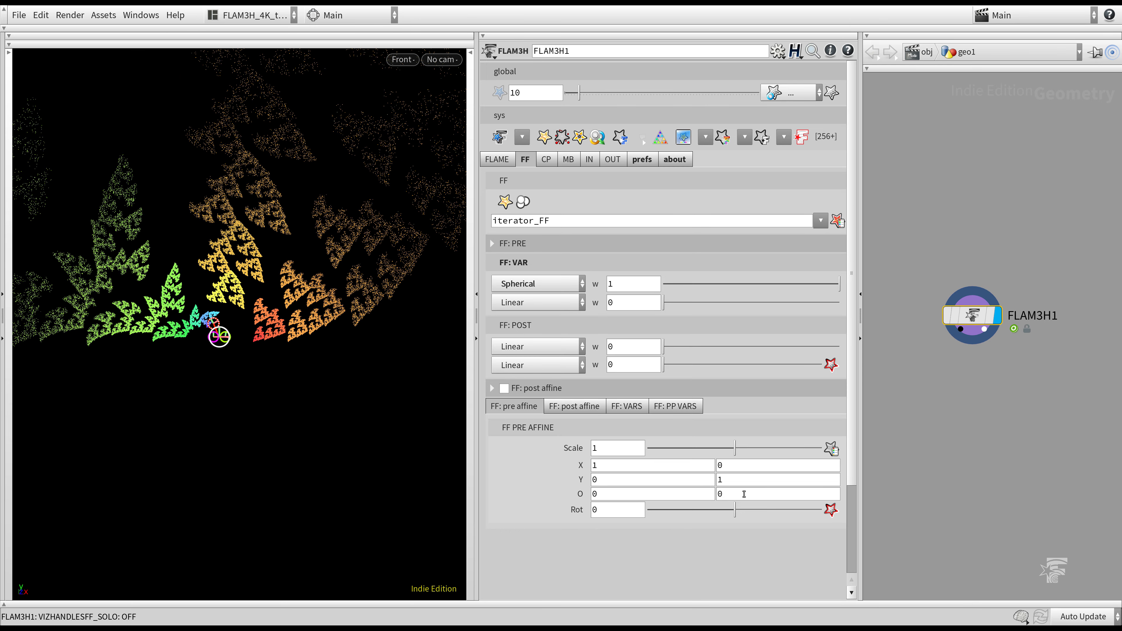
middle_drag(739, 494, 701, 498)
scroll(324, 335, up, 5)
scroll(266, 318, down, 2)
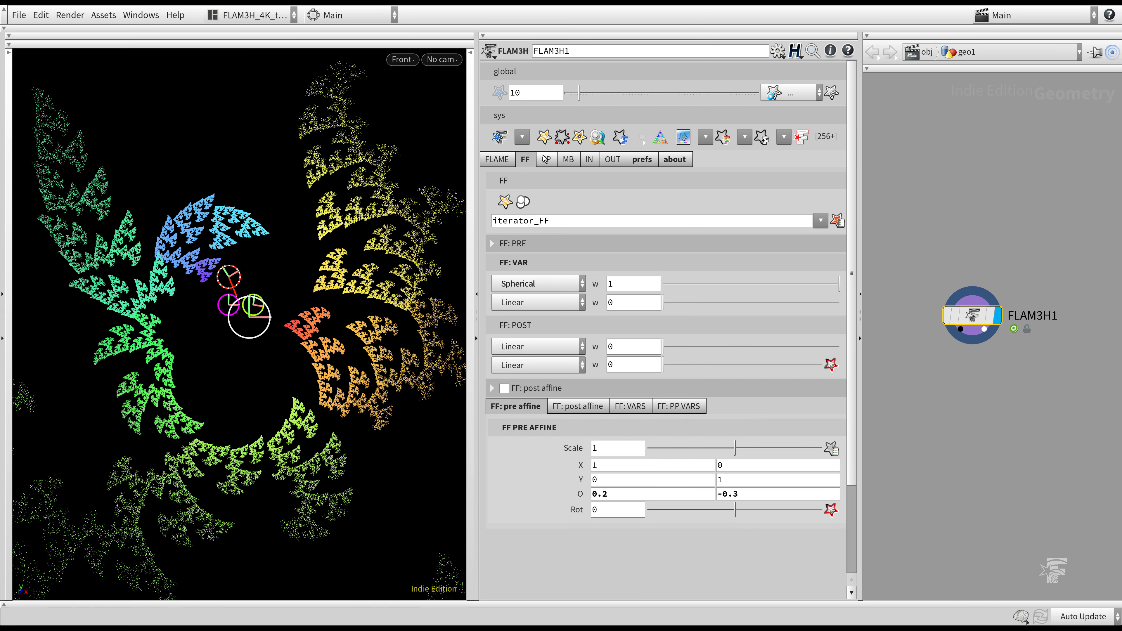
Step: Isolate iterator 2's handles and examine them alongside the FF handle in the viewport
click(549, 162)
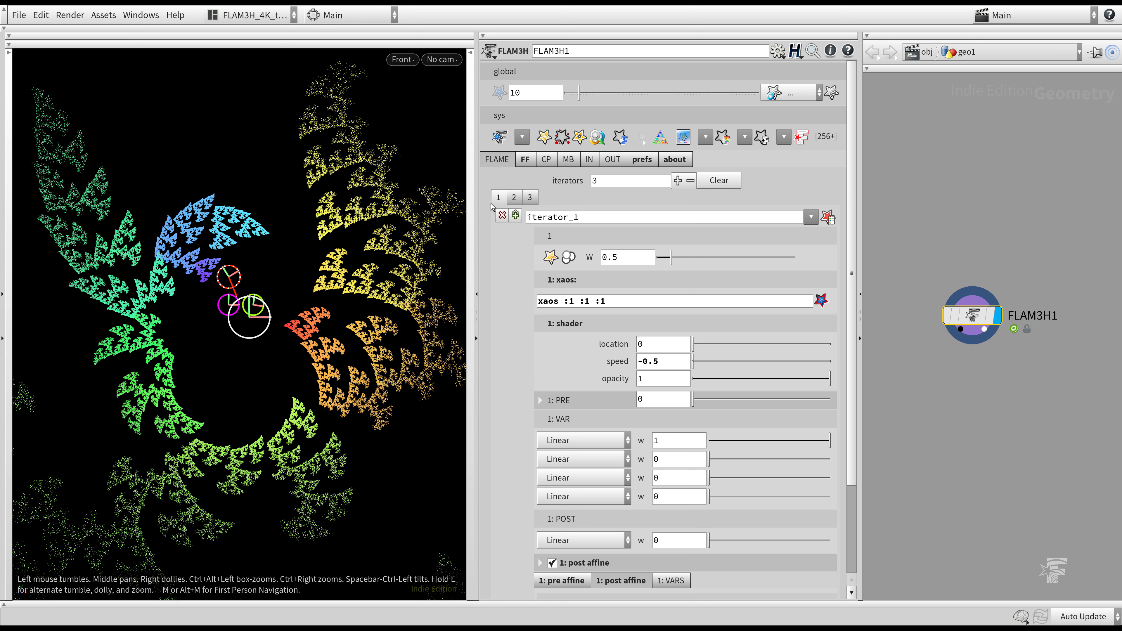
click(518, 161)
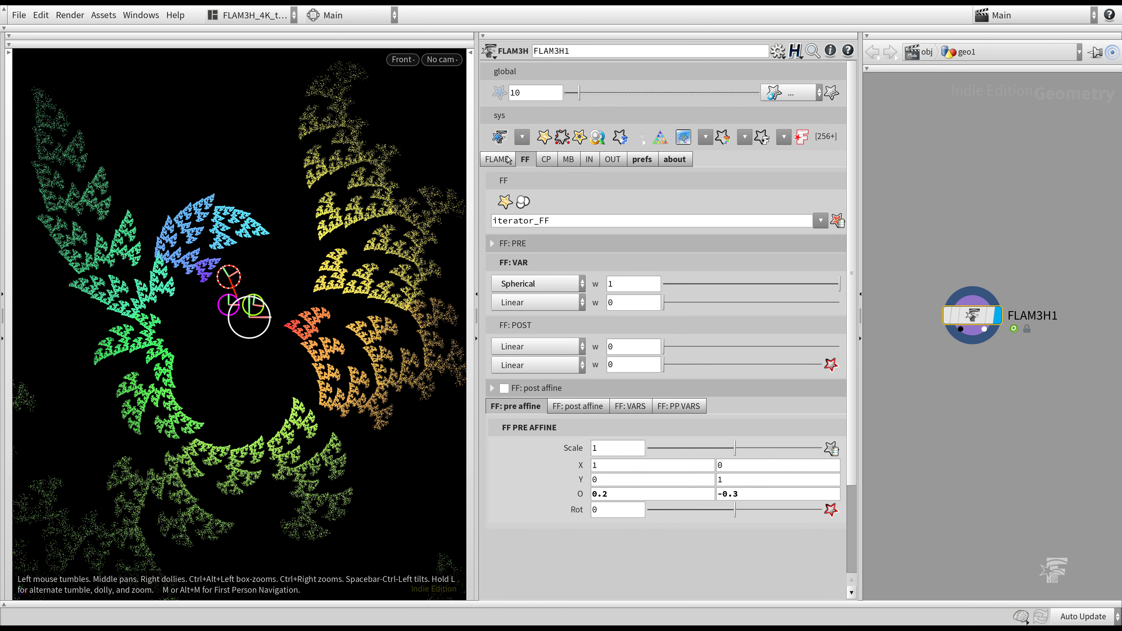
click(507, 159)
click(512, 197)
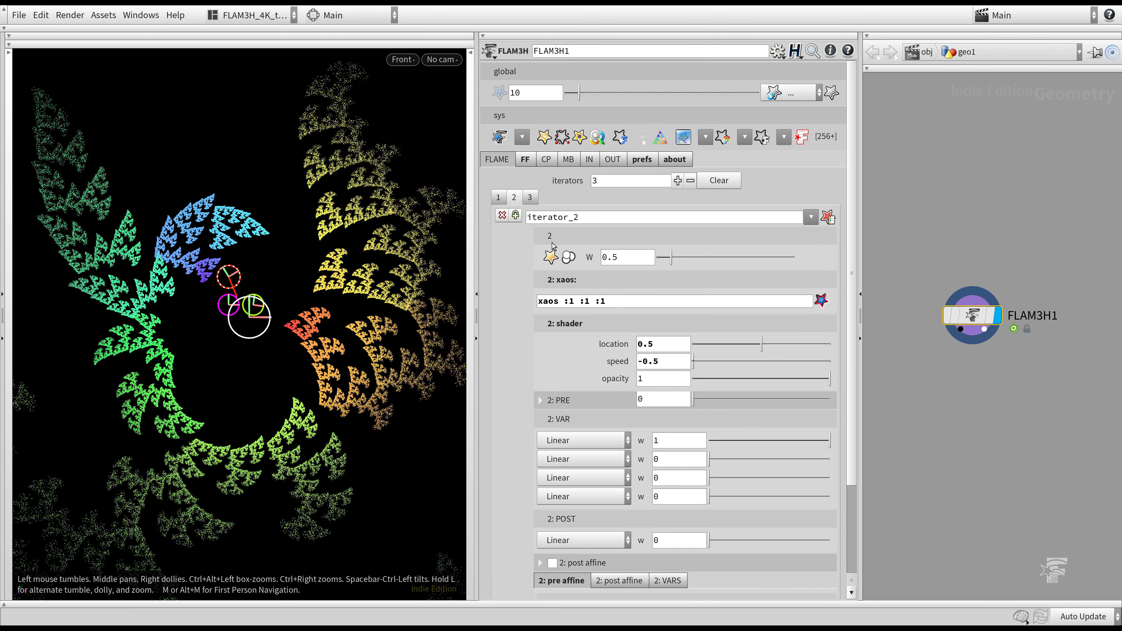
click(568, 257)
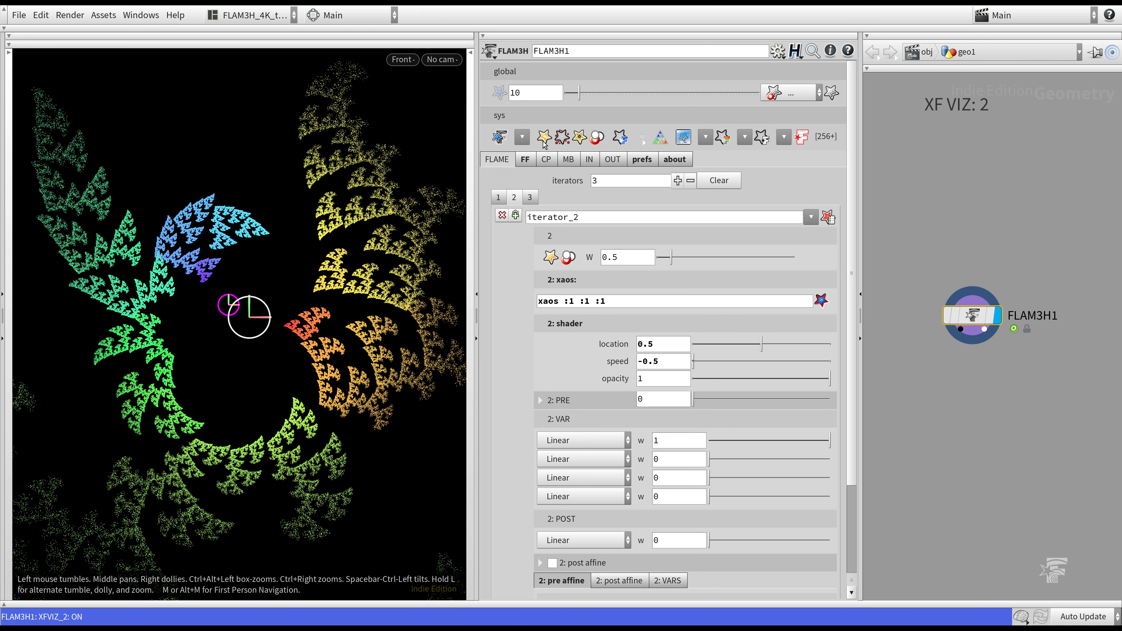
scroll(252, 306, up, 5)
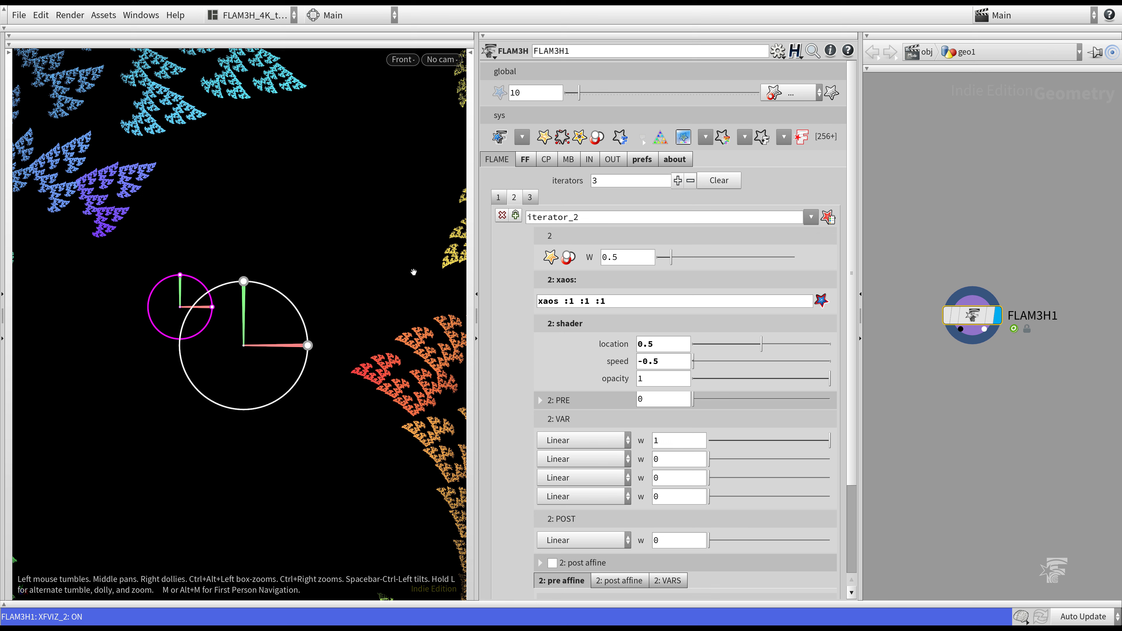
Step: Compare the FF-only handles with iterator 2's isolated handles, and turn the isolation off to show all handles
click(524, 160)
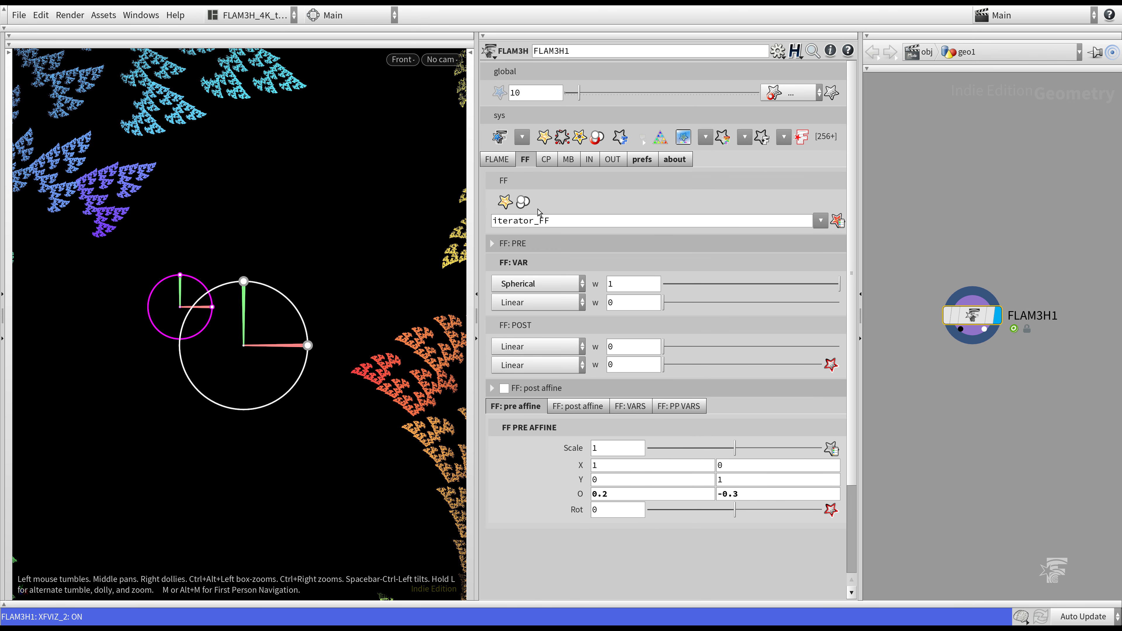
click(523, 202)
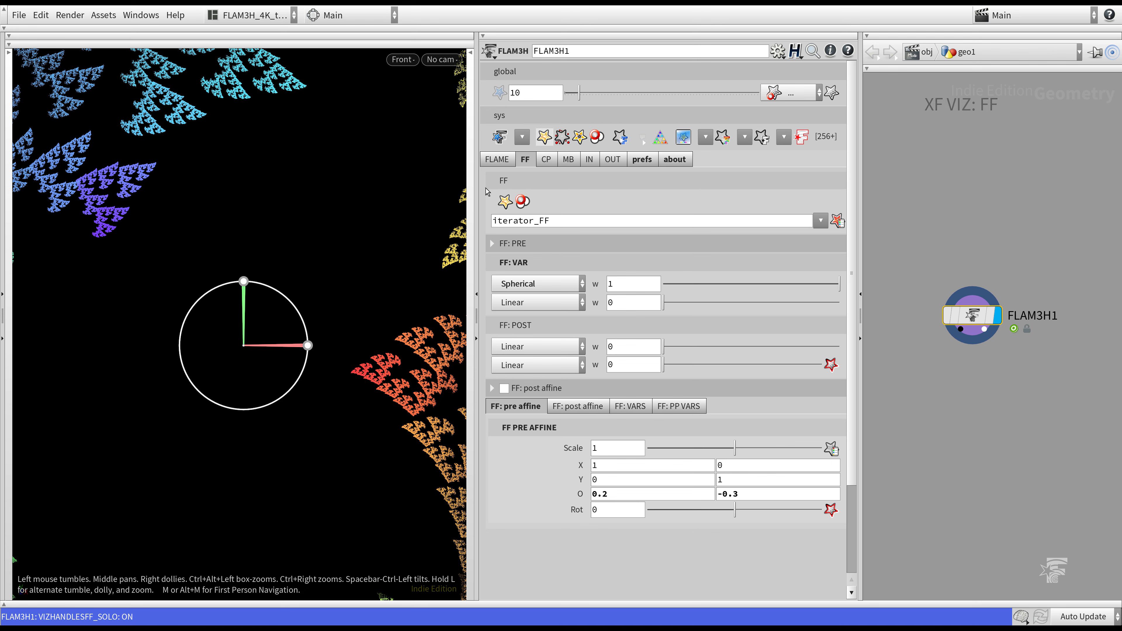
click(497, 159)
click(568, 258)
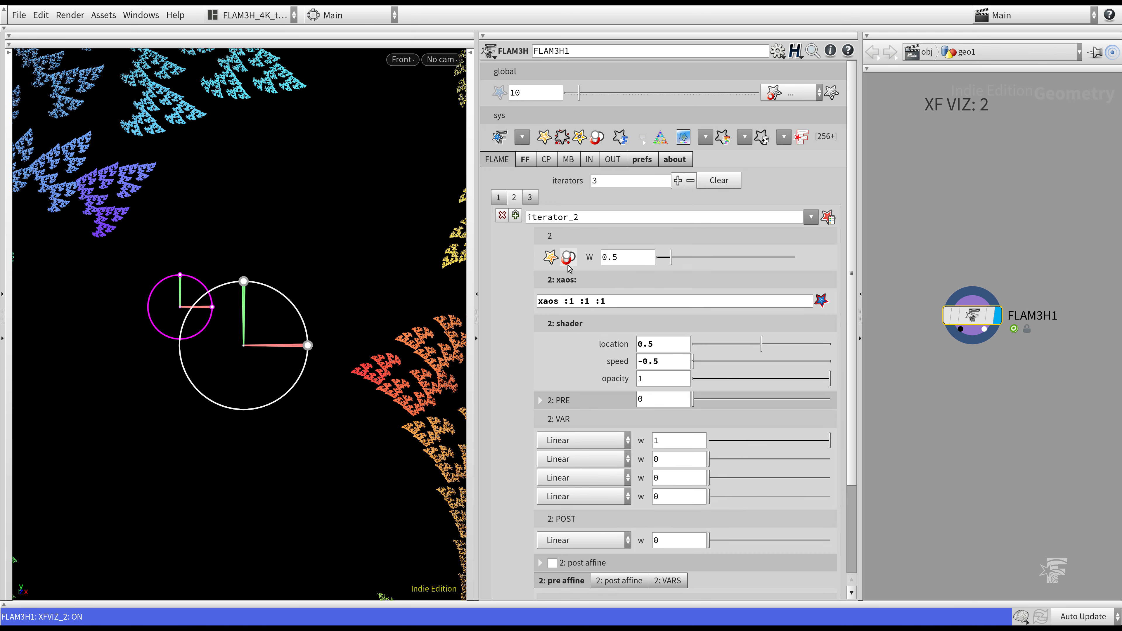
click(568, 258)
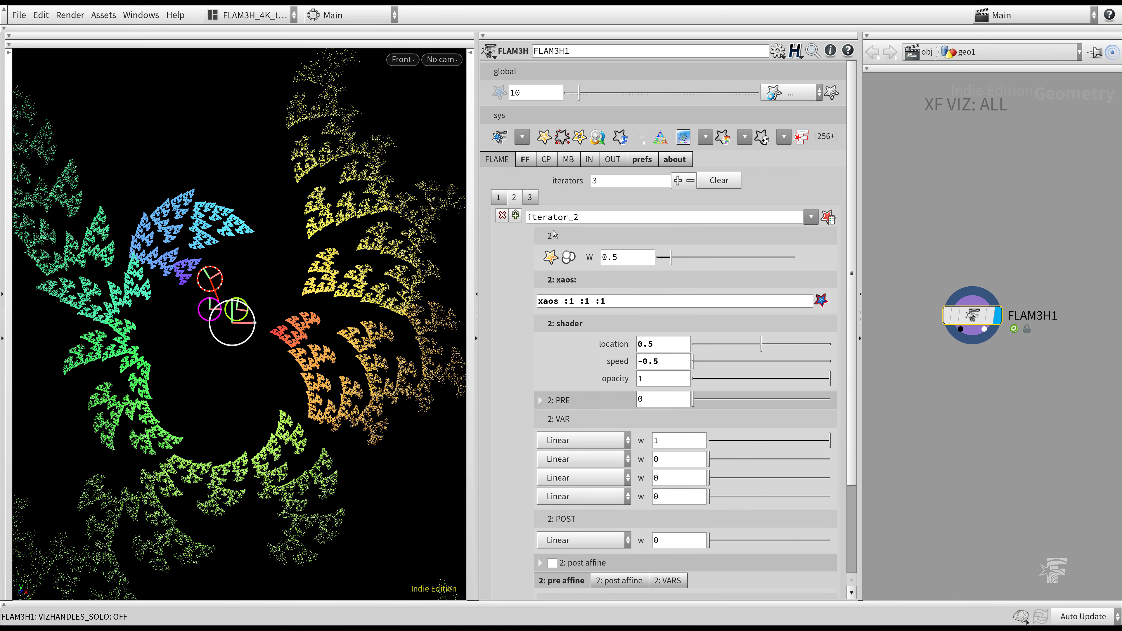
Step: Load the base_forms.flame file as the IN flame
click(589, 159)
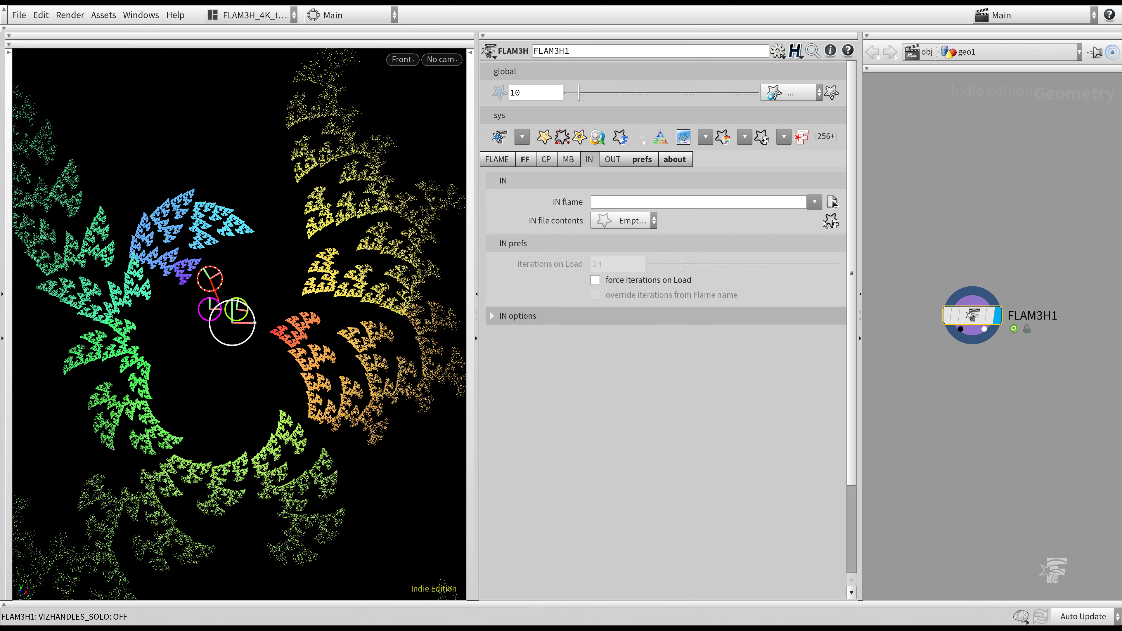
click(813, 201)
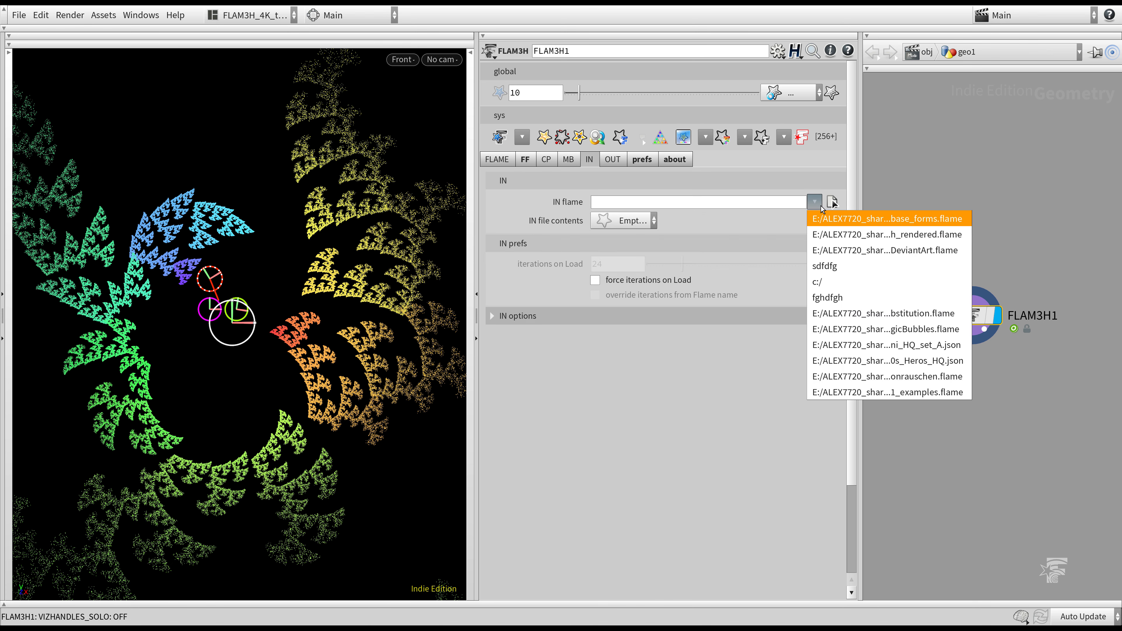
click(899, 219)
scroll(221, 303, down, 2)
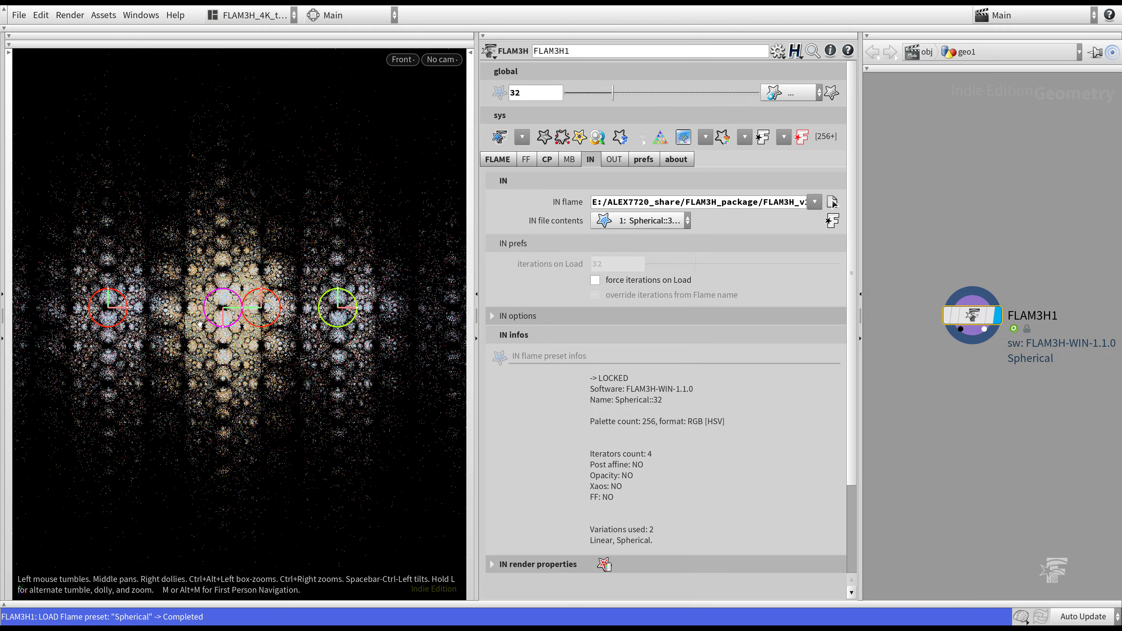
Step: Load the Mobius A preset, inspect it in the viewport, and switch to the Mobius B preset
click(745, 136)
click(777, 168)
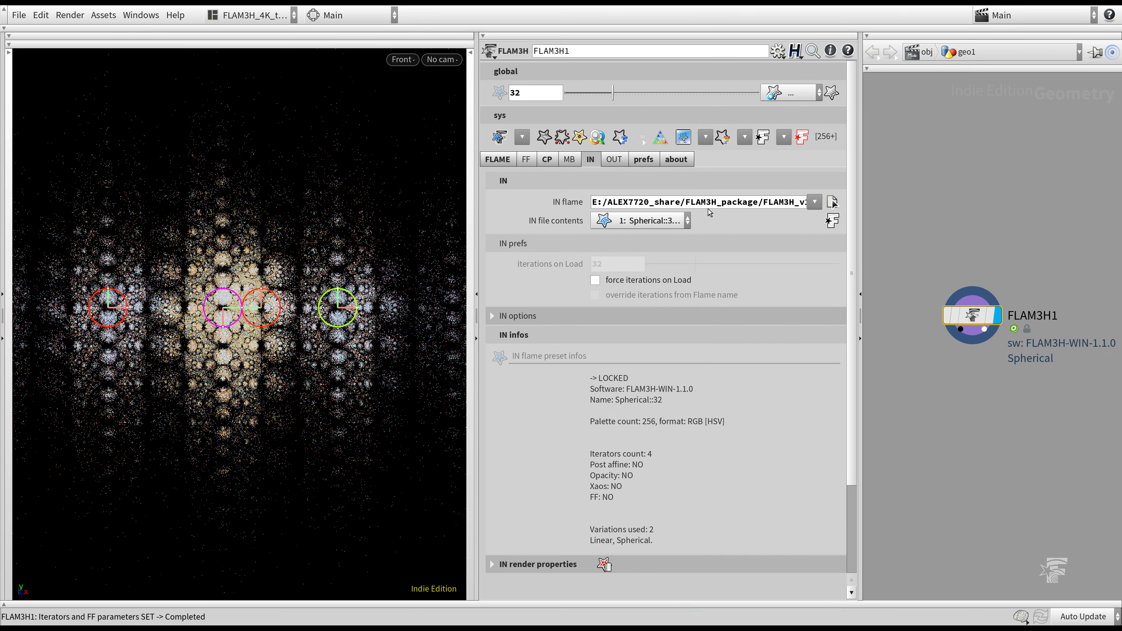
scroll(219, 310, up, 5)
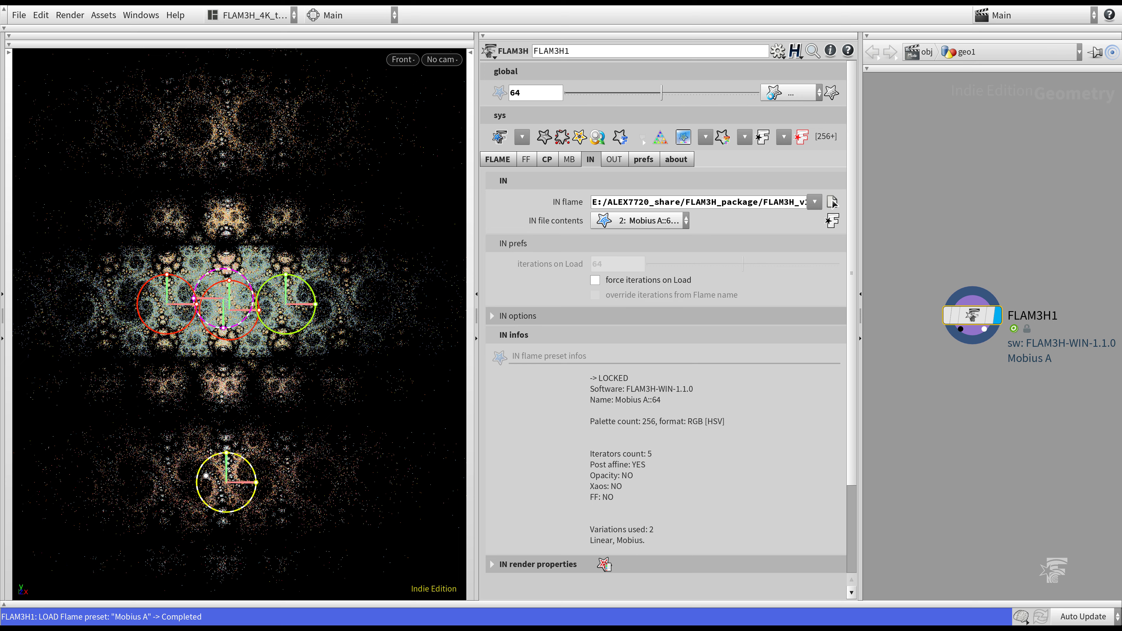
scroll(206, 476, down, 4)
scroll(208, 433, up, 5)
click(653, 228)
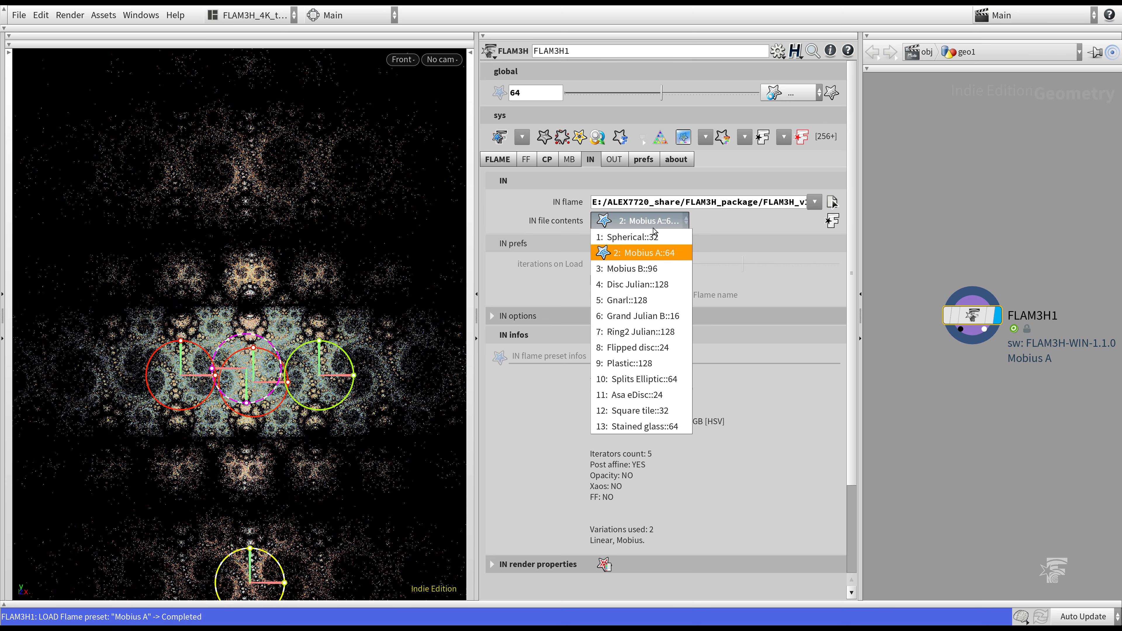
click(636, 268)
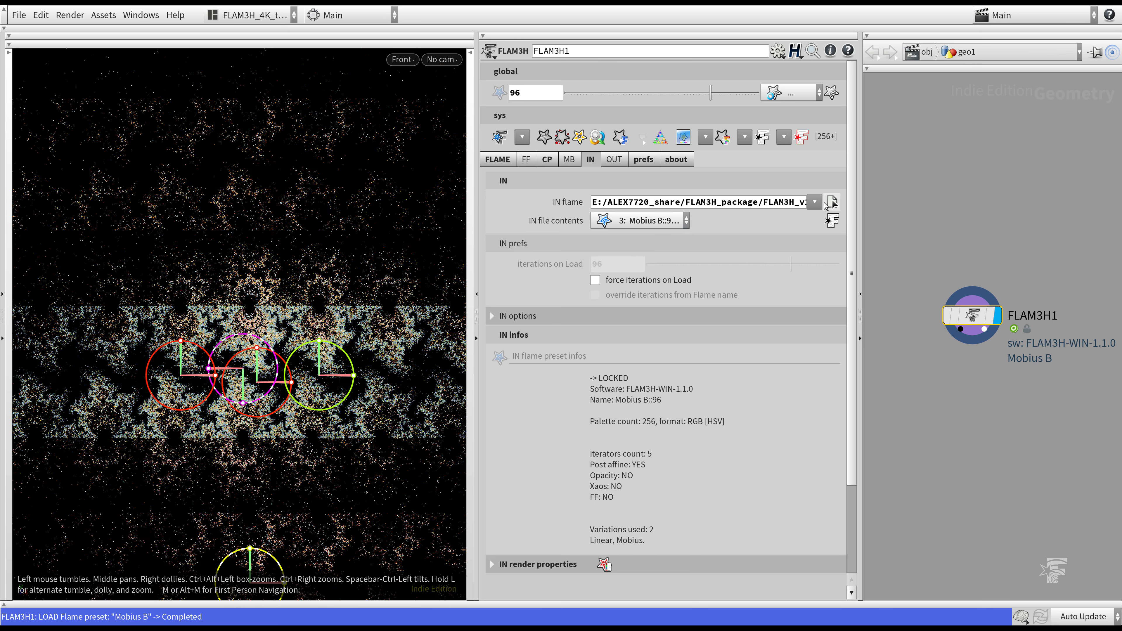
Step: Load the F3H_LOCK flame file from the FLAME_LIBS folder as the IN flame and inspect its Worlds preset in the viewport
click(815, 202)
click(880, 221)
scroll(221, 336, down, 3)
scroll(200, 338, up, 5)
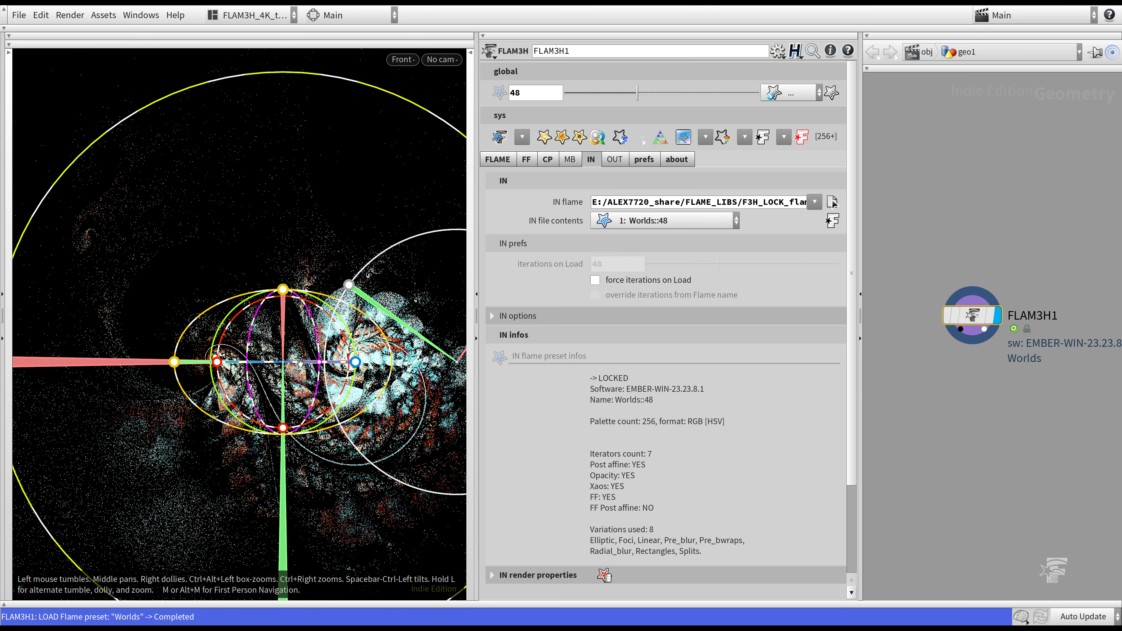
scroll(199, 338, up, 3)
scroll(199, 338, down, 5)
scroll(200, 338, up, 3)
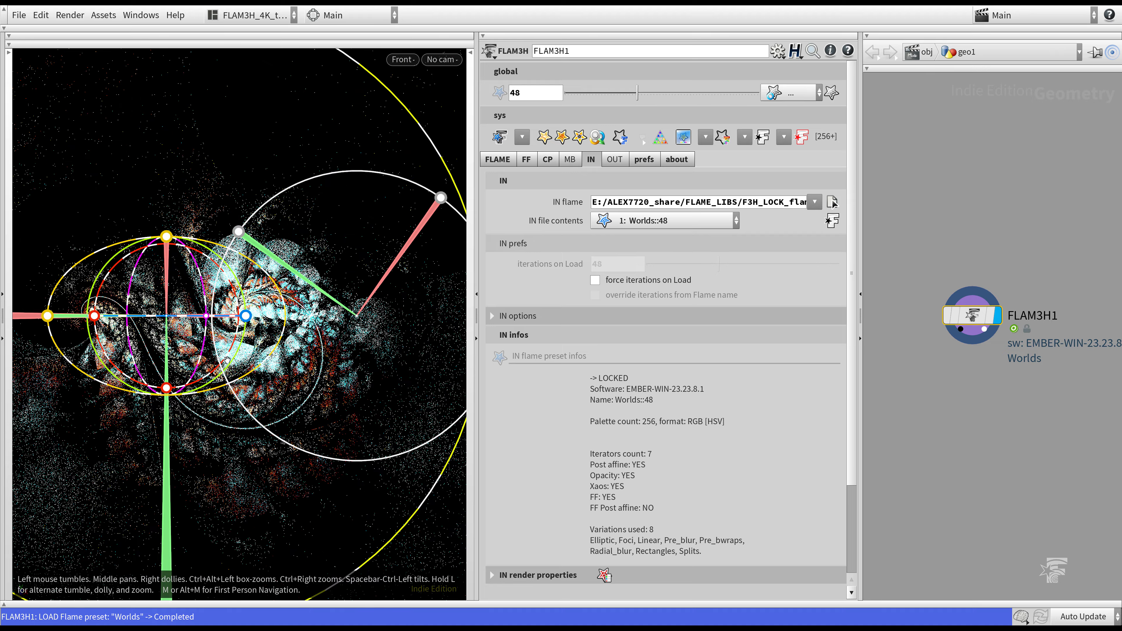
Step: Switch to the Worm Clusters preset from the IN file contents and inspect its fractal and handles up close in the viewport
click(651, 227)
click(645, 244)
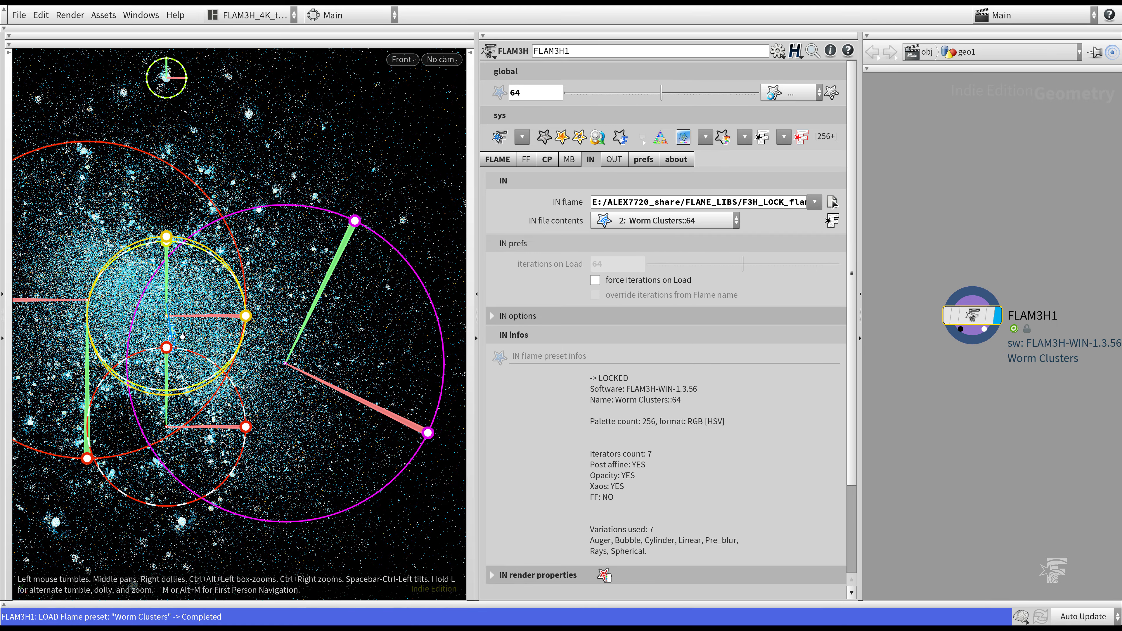
scroll(187, 338, up, 5)
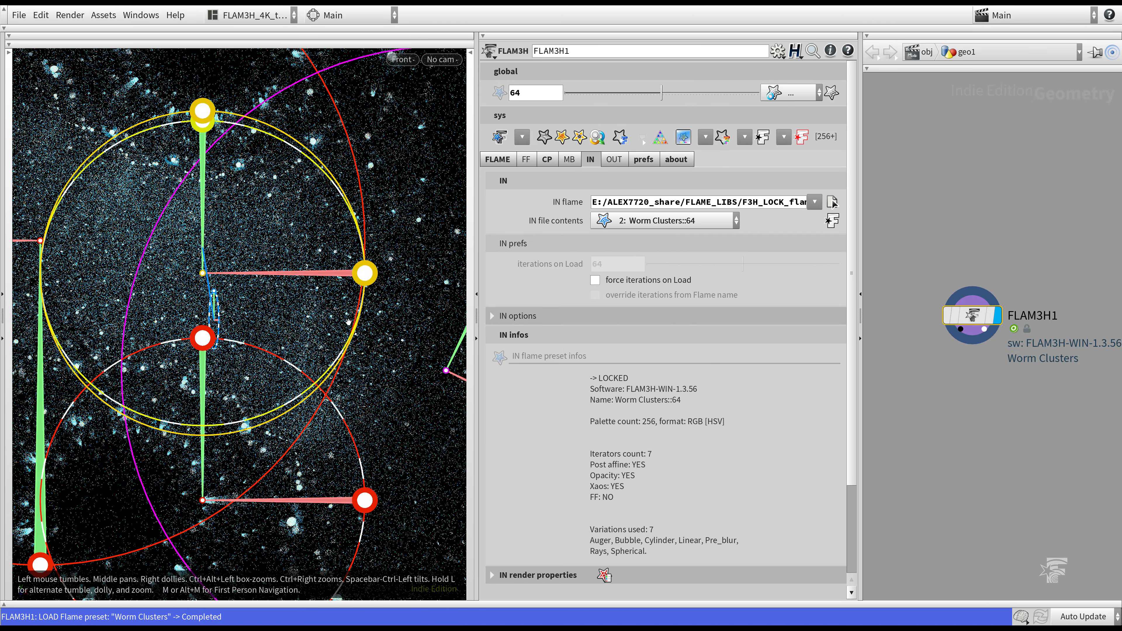
scroll(210, 214, down, 5)
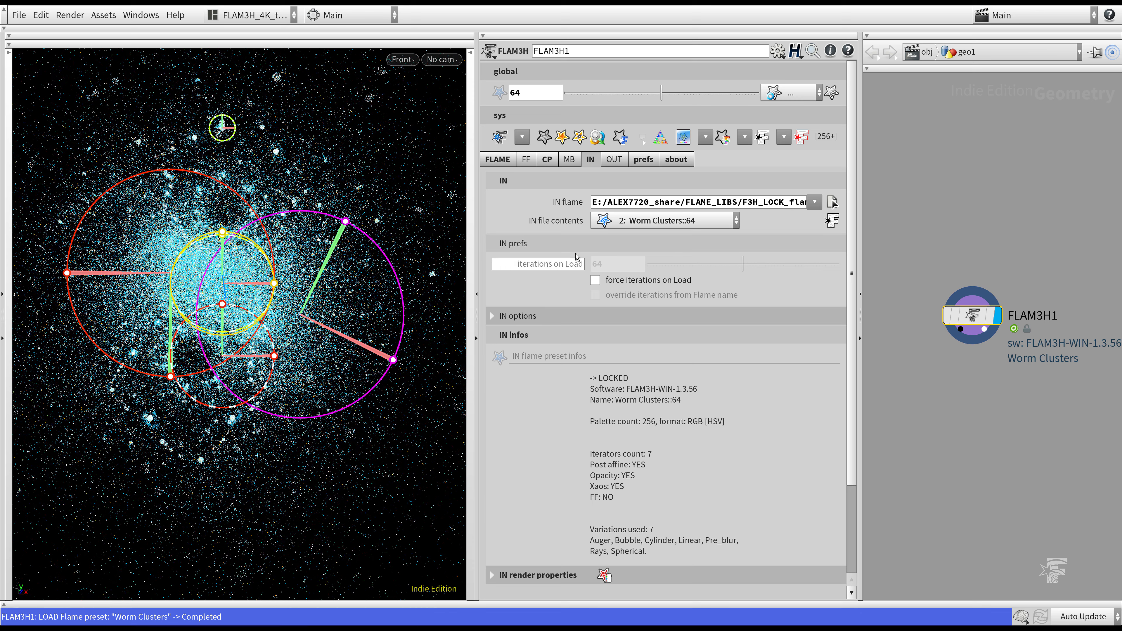
Step: Load the Verdant preset, and switch to the Snow and Sunrise preset, framing its whole fractal in the viewport
click(612, 222)
click(636, 266)
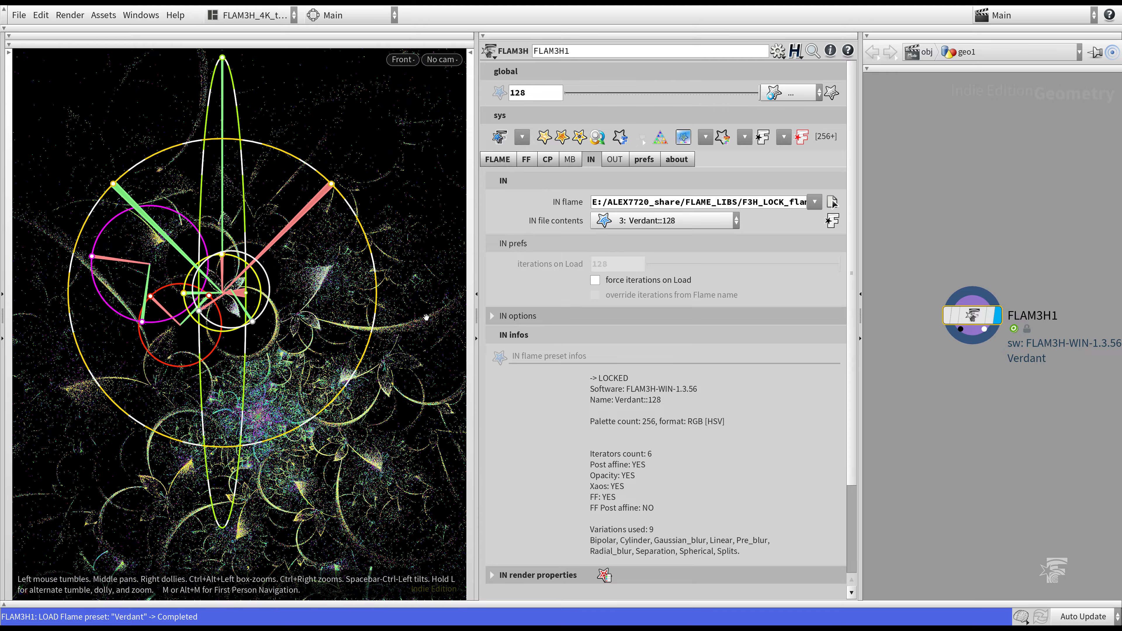
click(631, 226)
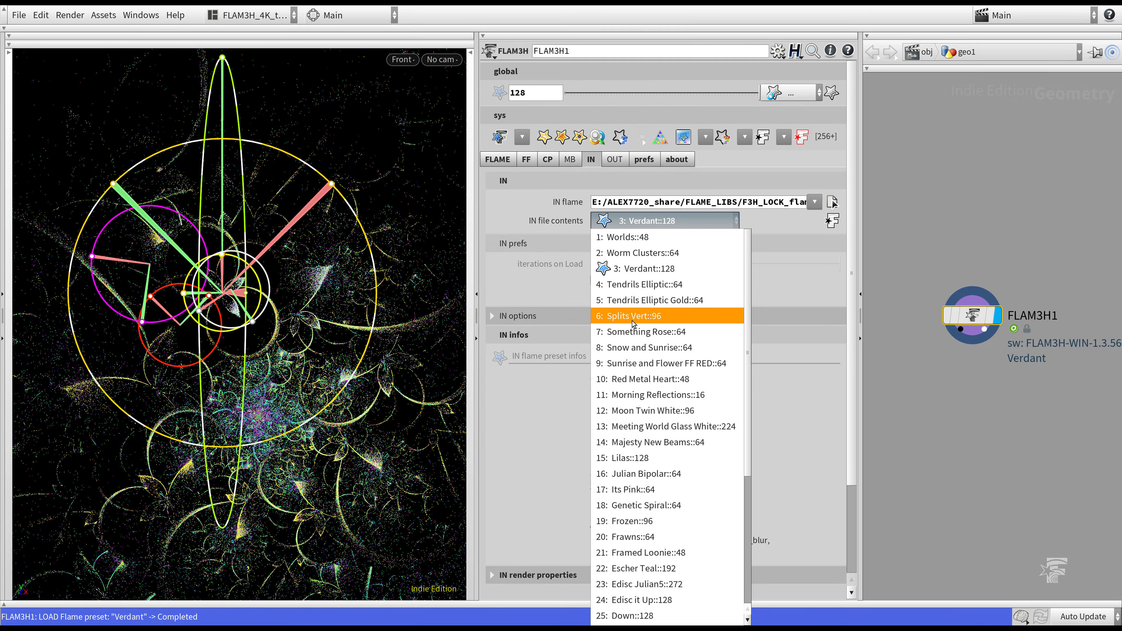
click(640, 347)
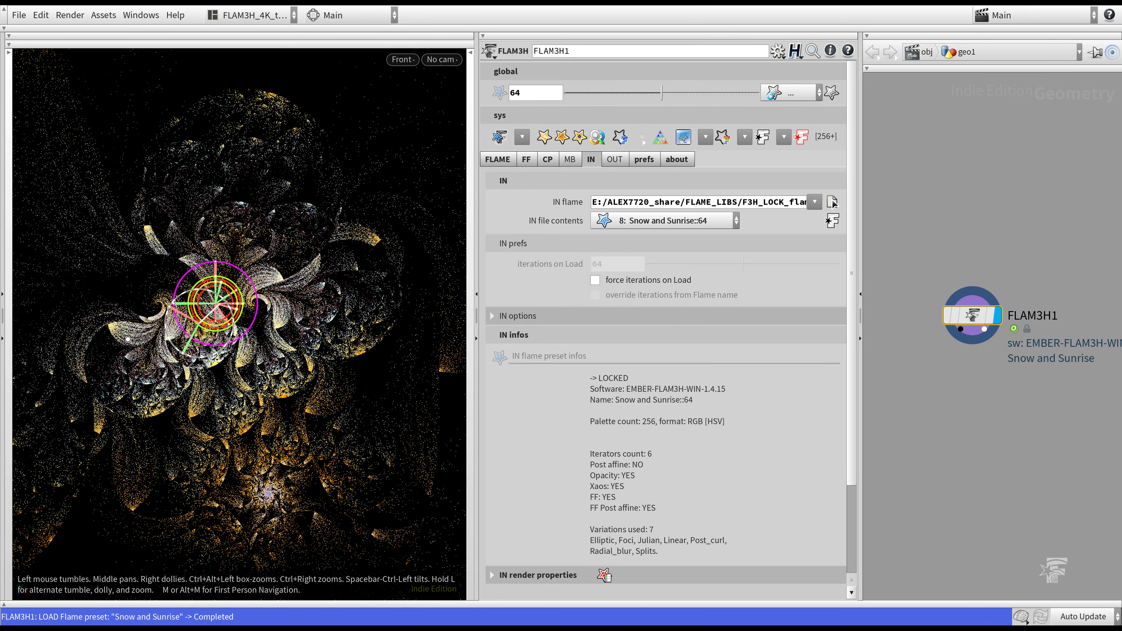
scroll(324, 308, down, 5)
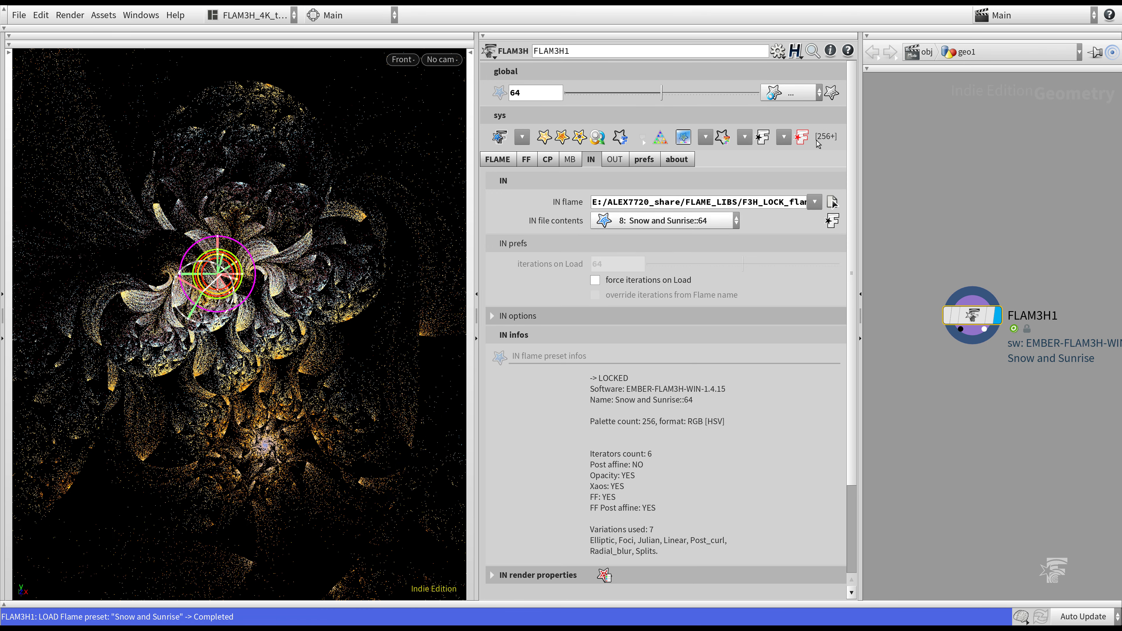
Step: Set the global density to 15M points and reduce the viewport point size to 0.568
click(794, 97)
click(783, 197)
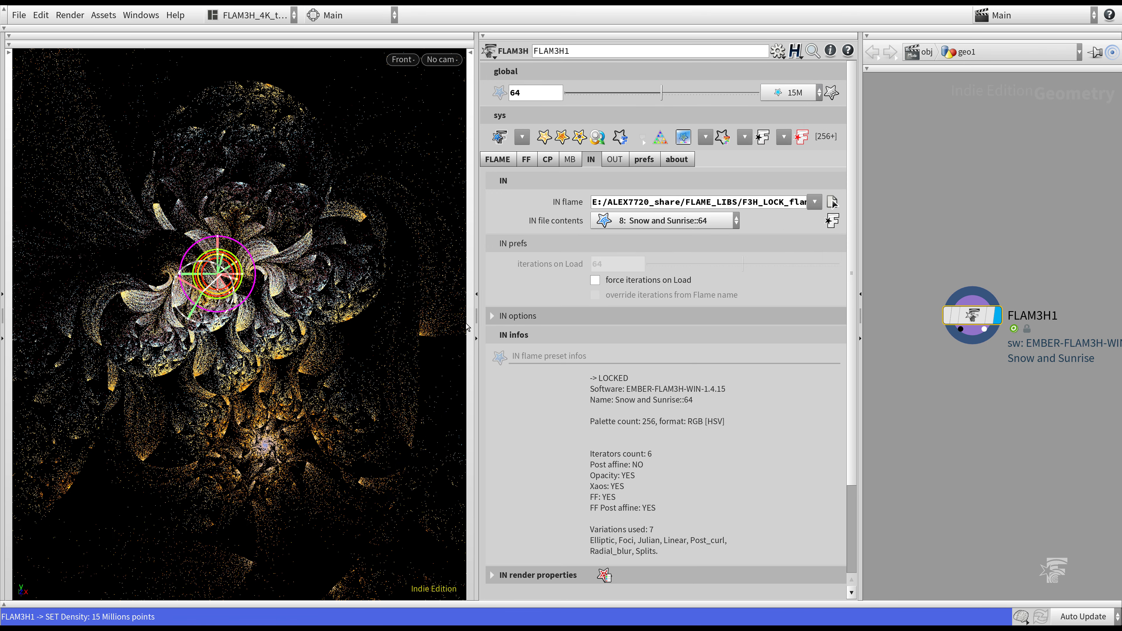
click(646, 160)
click(692, 553)
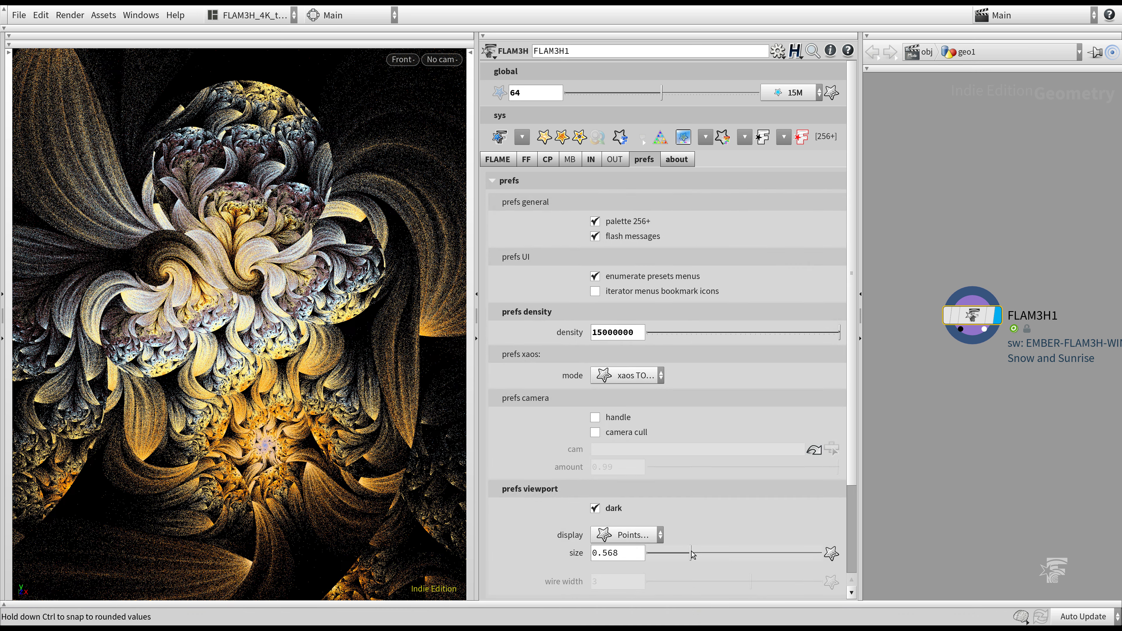
Step: Inspect the dense Snow and Sunrise fractal in the viewport and reset the density to its default
scroll(334, 284, up, 3)
scroll(334, 285, down, 2)
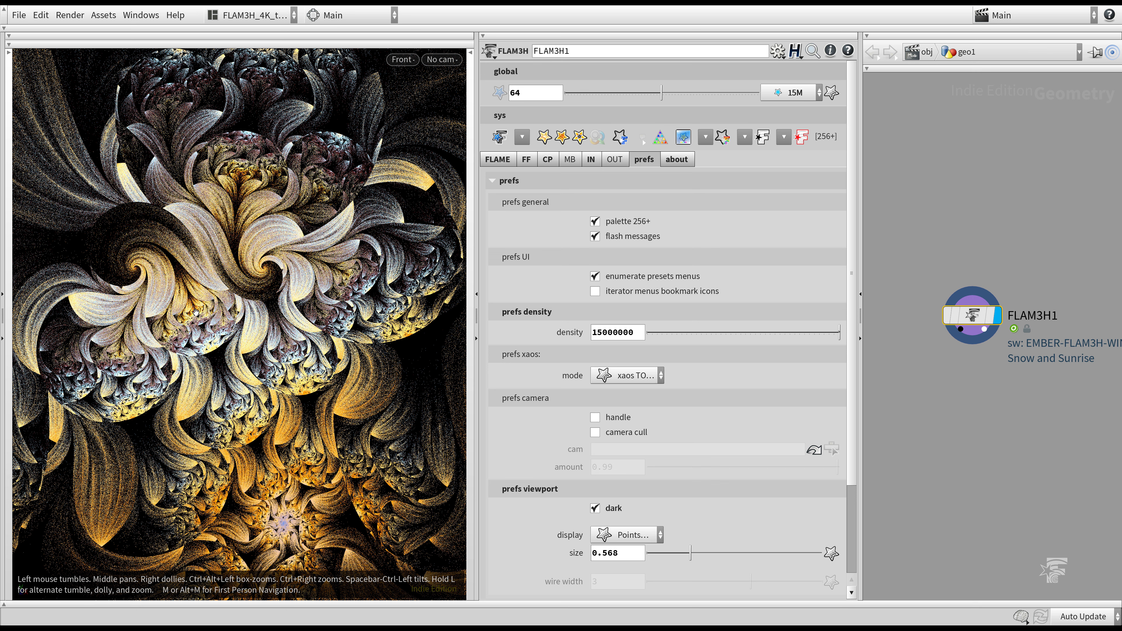
scroll(208, 305, down, 3)
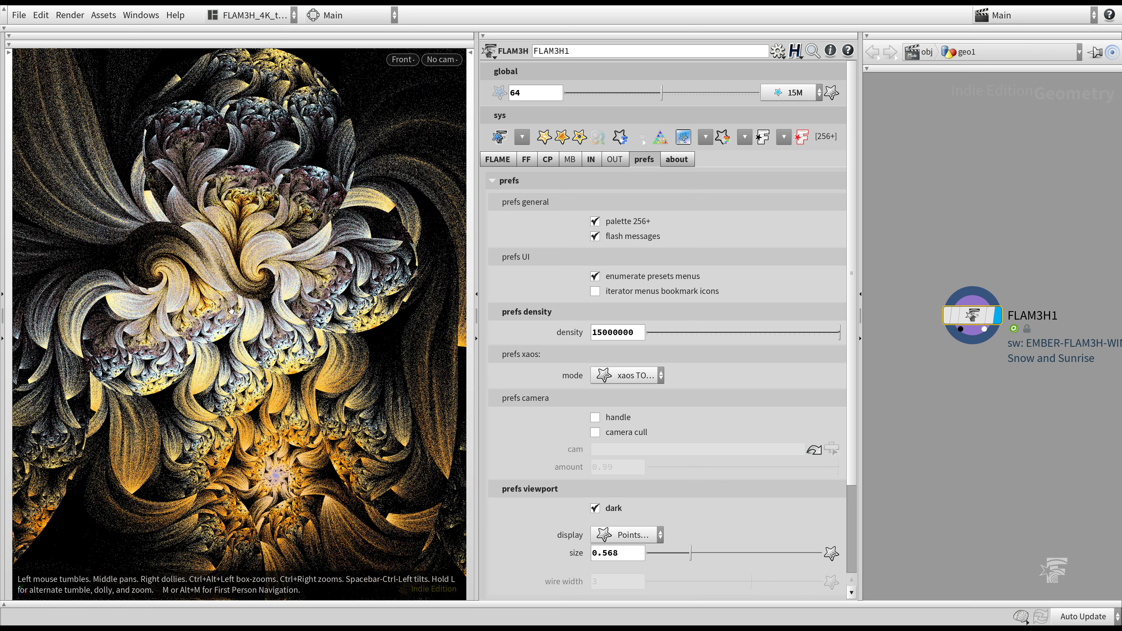
click(832, 93)
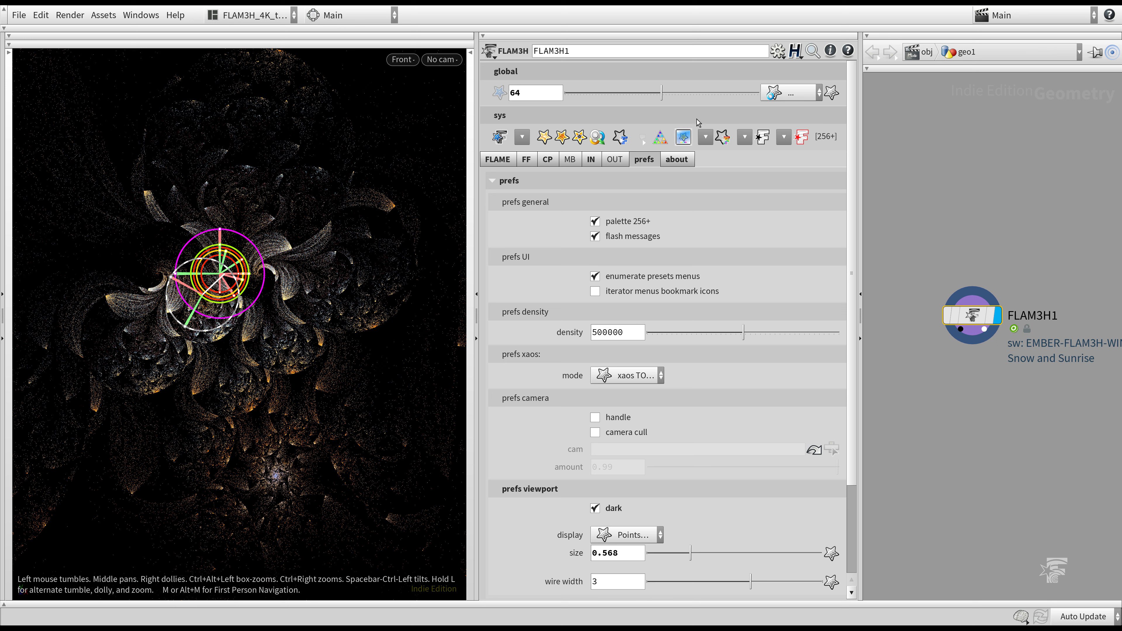
Step: Compare the density preset options with all handles shown and with iterator 2's handles isolated
click(801, 96)
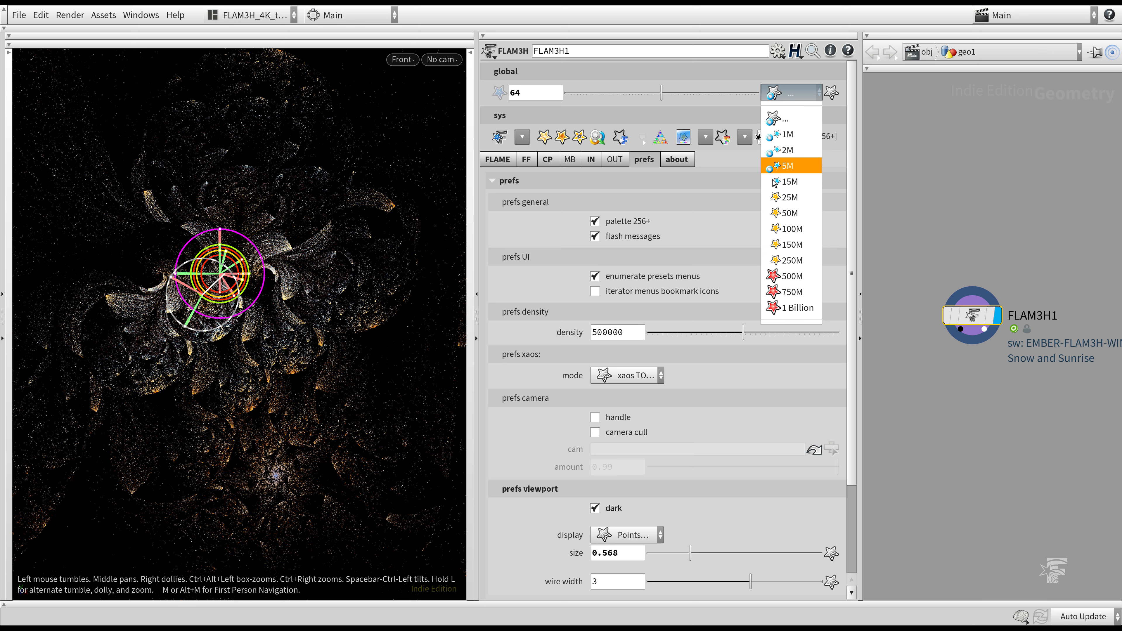
click(596, 180)
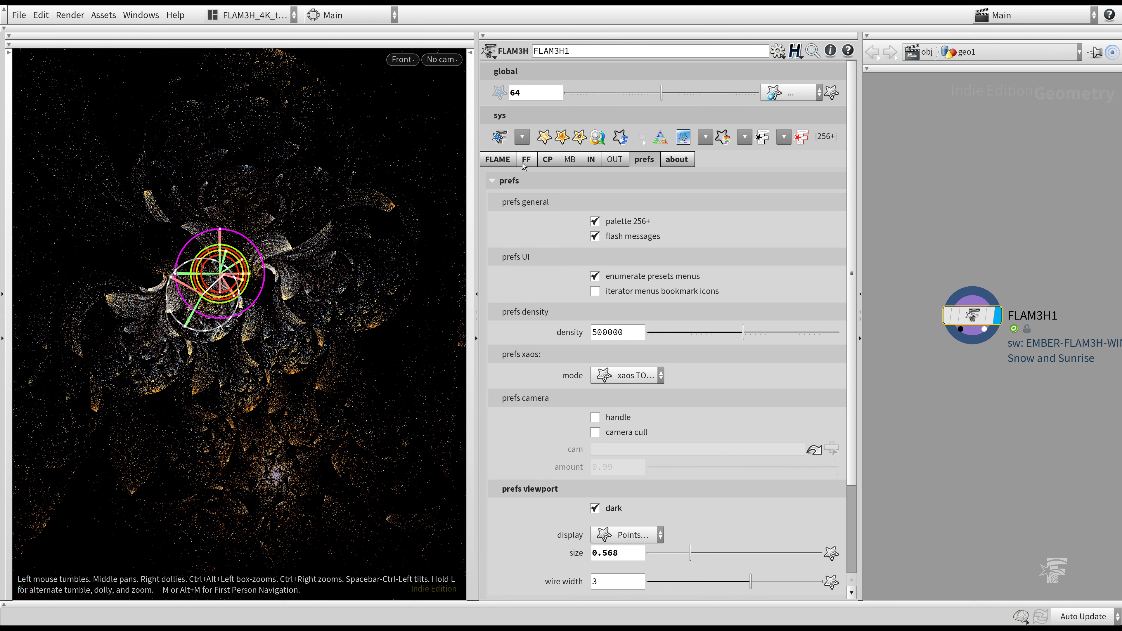
click(497, 160)
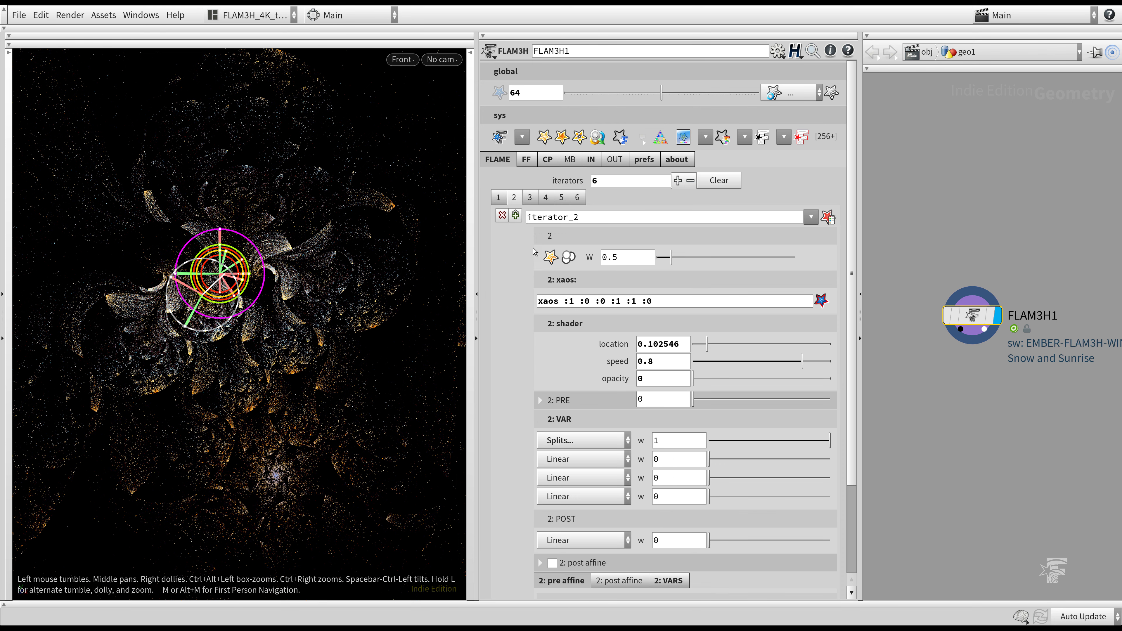
click(569, 257)
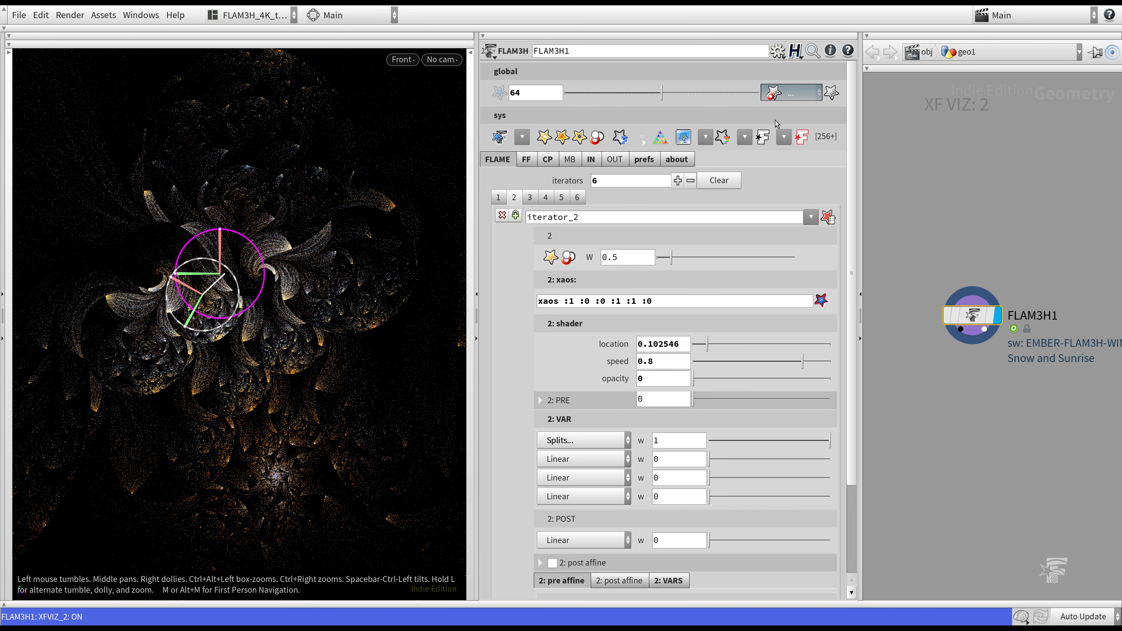
click(791, 92)
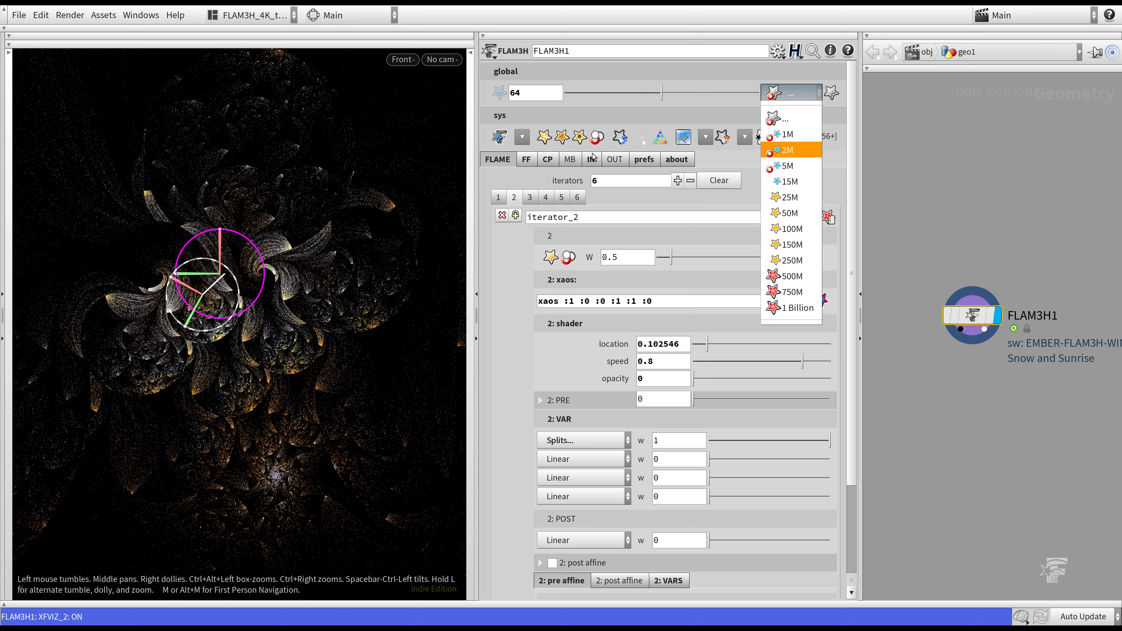
click(729, 163)
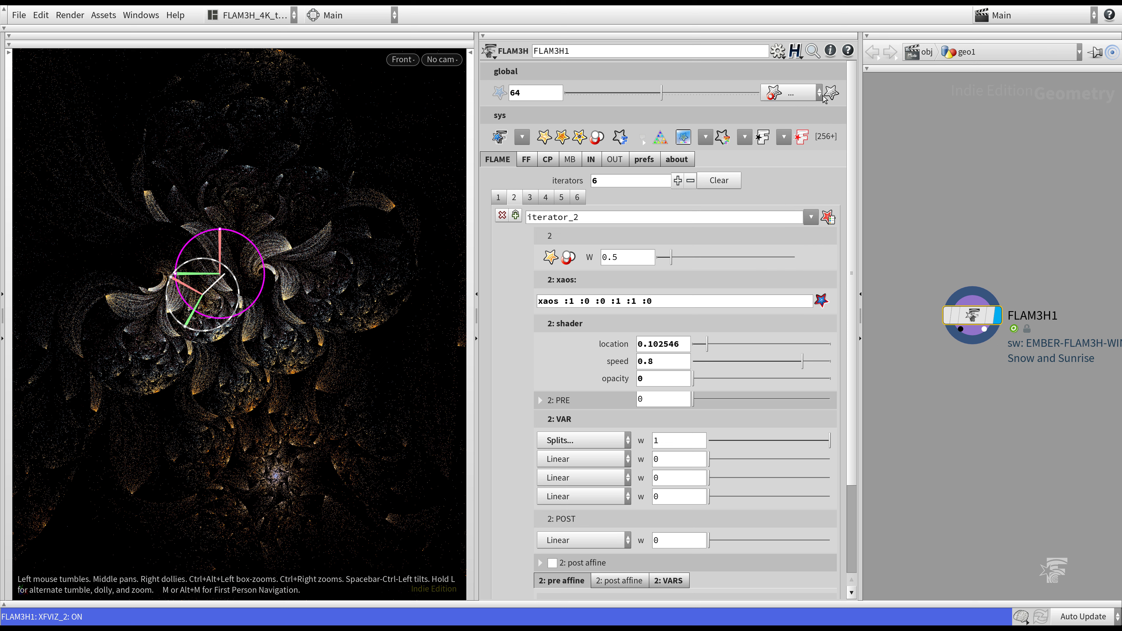
click(781, 94)
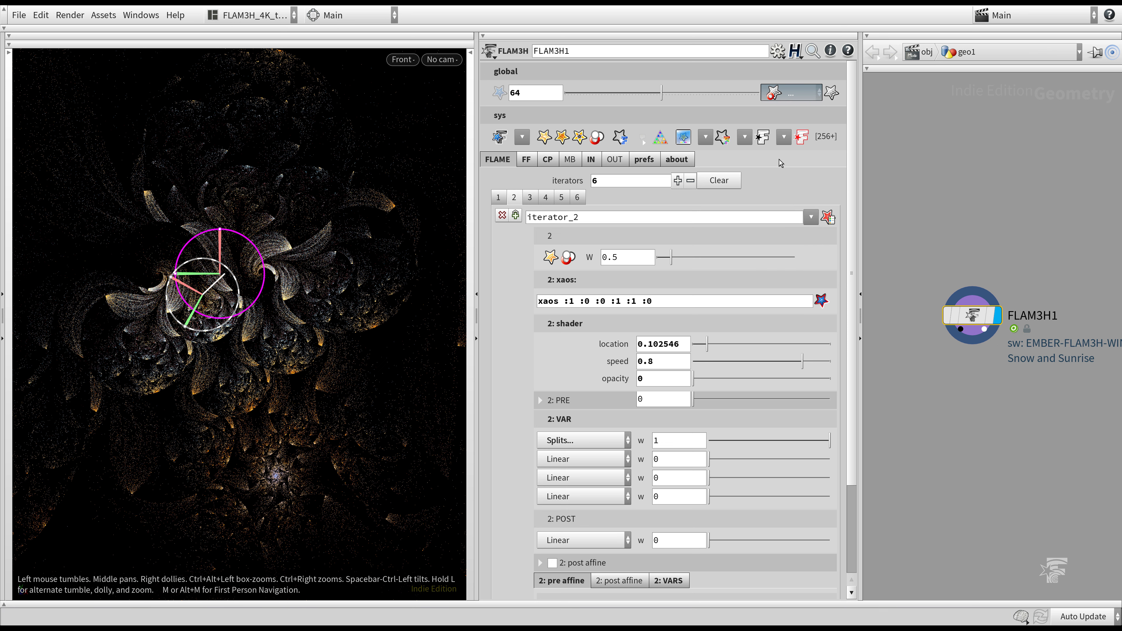
Step: Isolate the FF transform's handles, and turn the isolation off to show the handles of all transforms
click(535, 158)
click(526, 159)
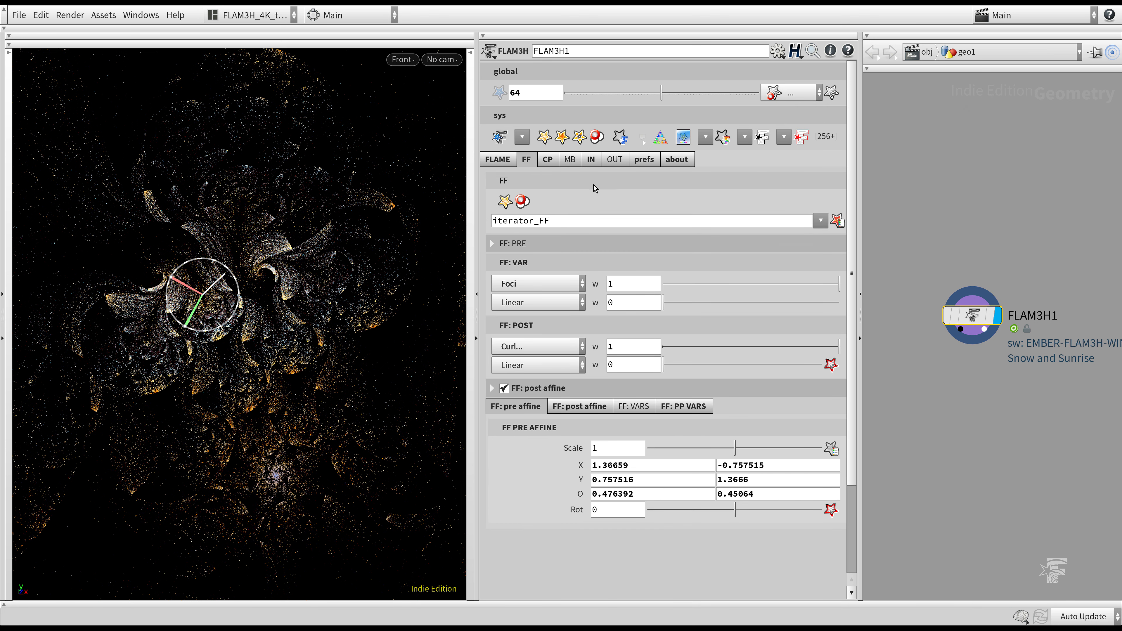
click(597, 138)
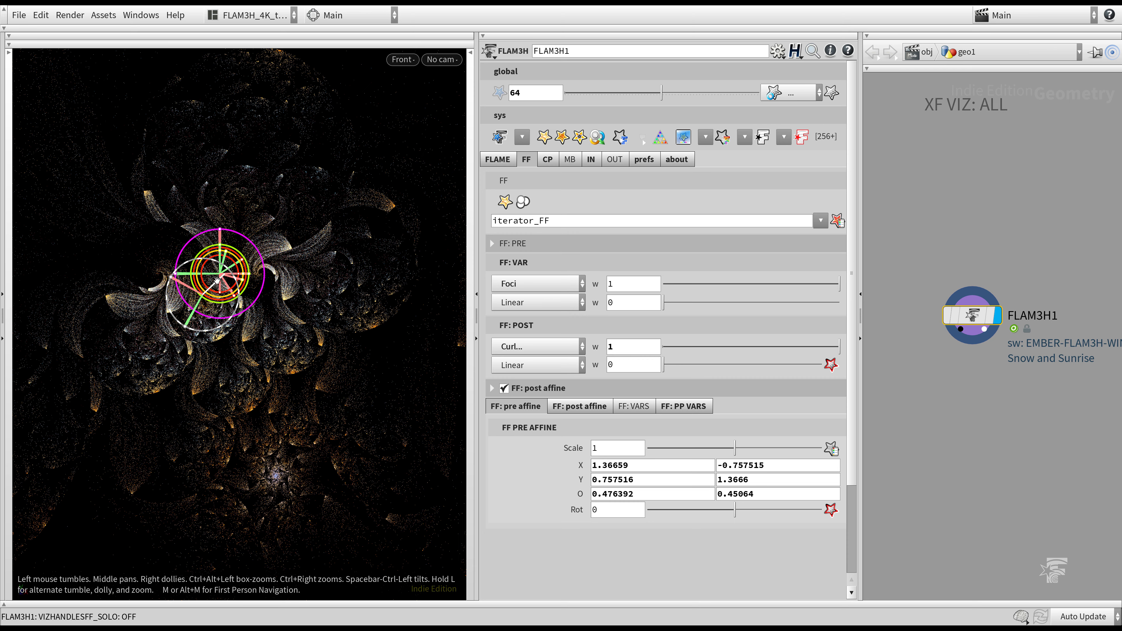
Step: Reset the viewport point size to its default of 1 in the preferences
scroll(437, 282, down, 3)
click(644, 159)
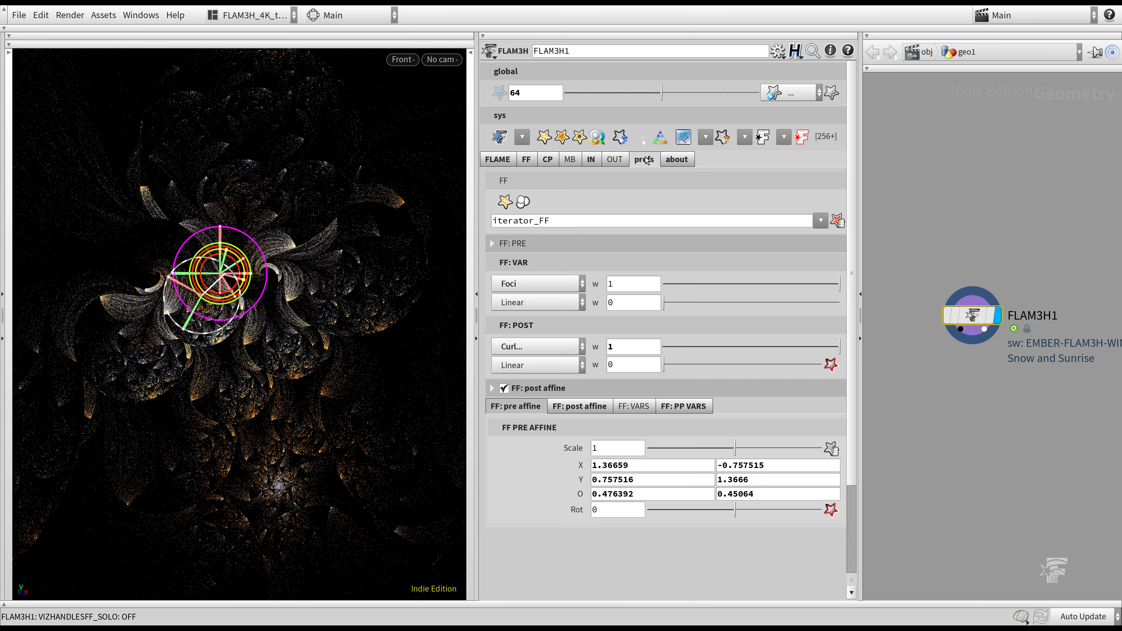
click(831, 554)
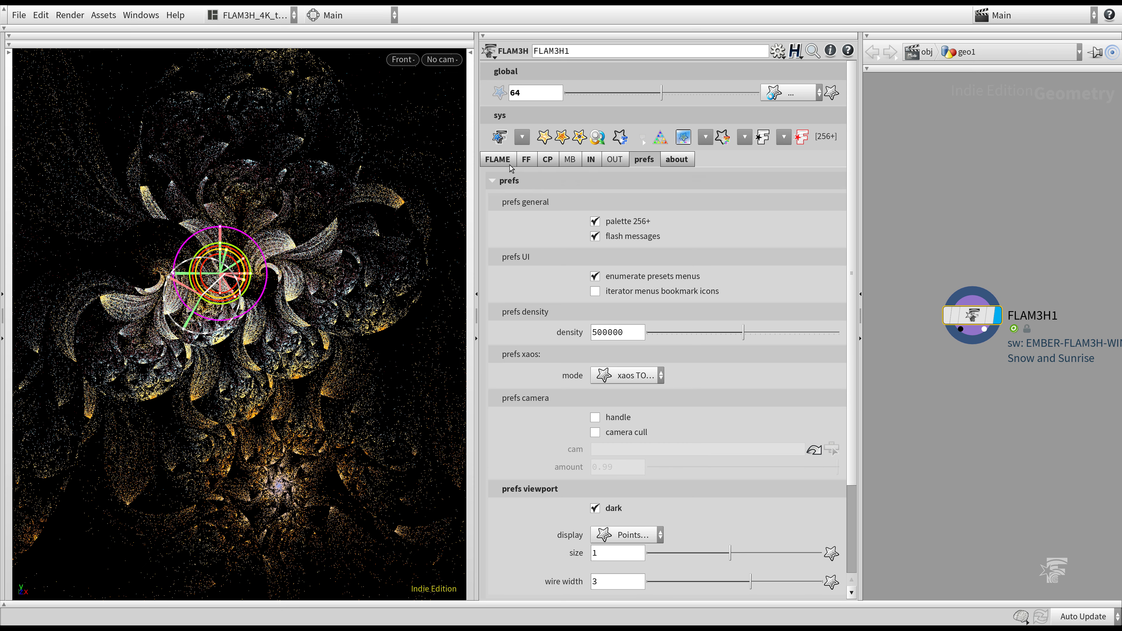
Step: Return to the iterator parameters and load the Detailed Flux preset from the quick preset list
click(497, 160)
scroll(446, 287, up, 3)
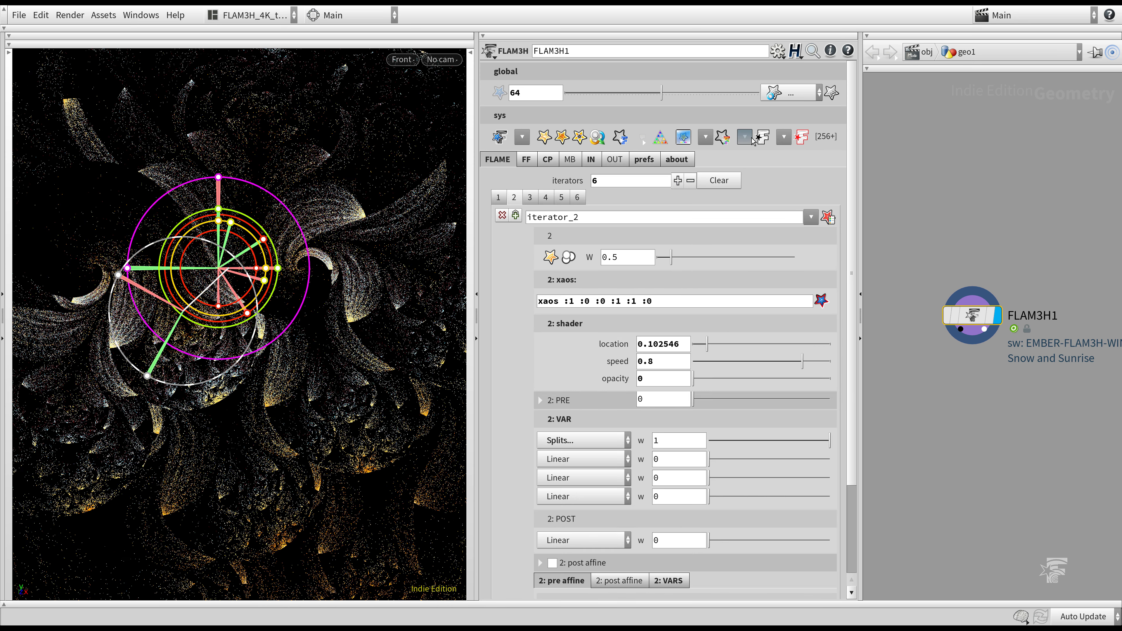
click(746, 138)
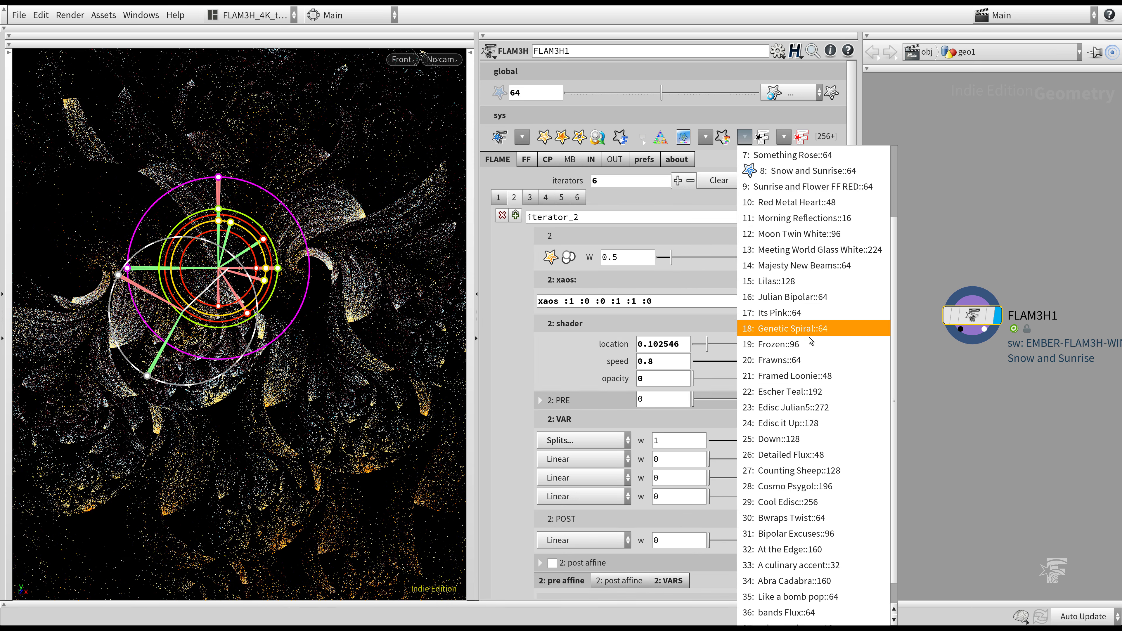
scroll(809, 338, down, 1)
click(622, 467)
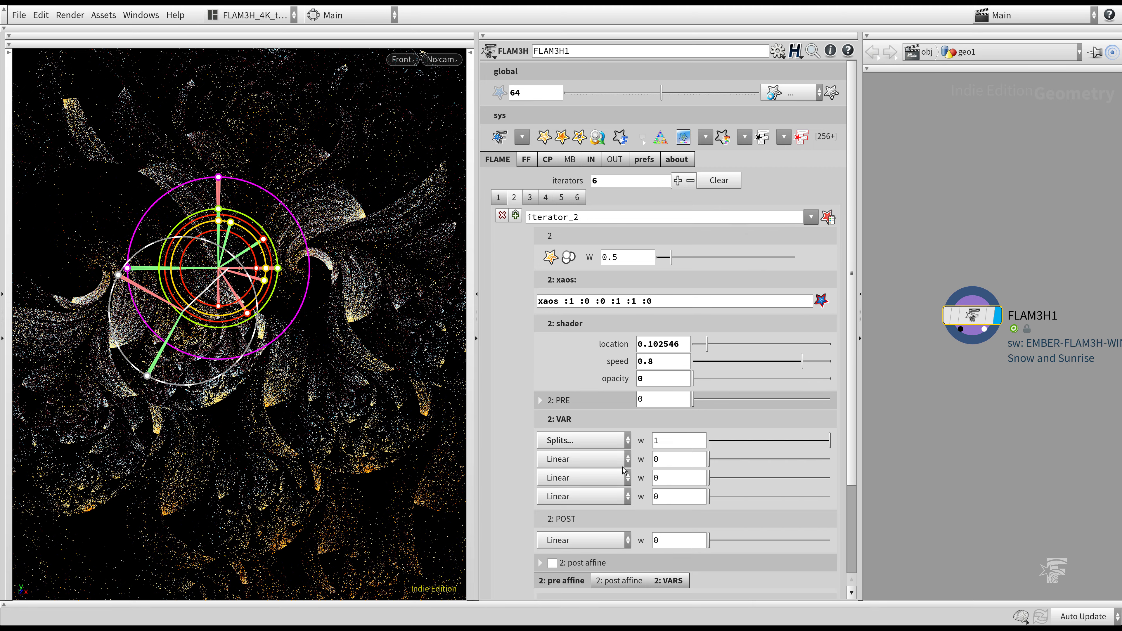
Step: Hide the xforms handles to inspect the Detailed Flux fractal, and show them again
alt+right_drag(194, 265, 495, 239)
click(598, 138)
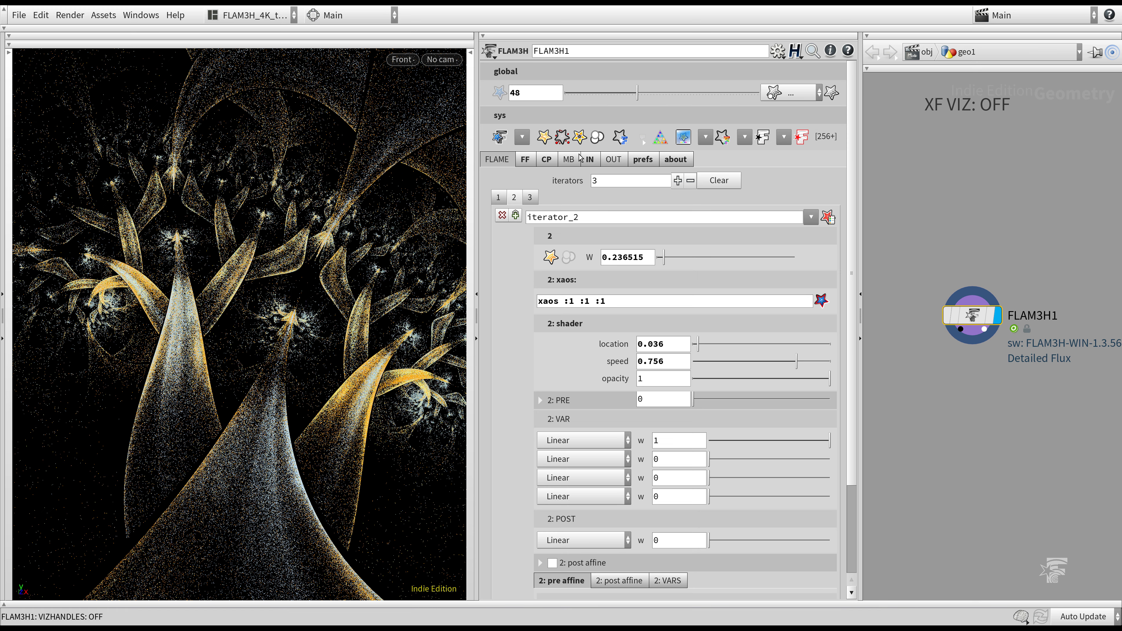
click(597, 138)
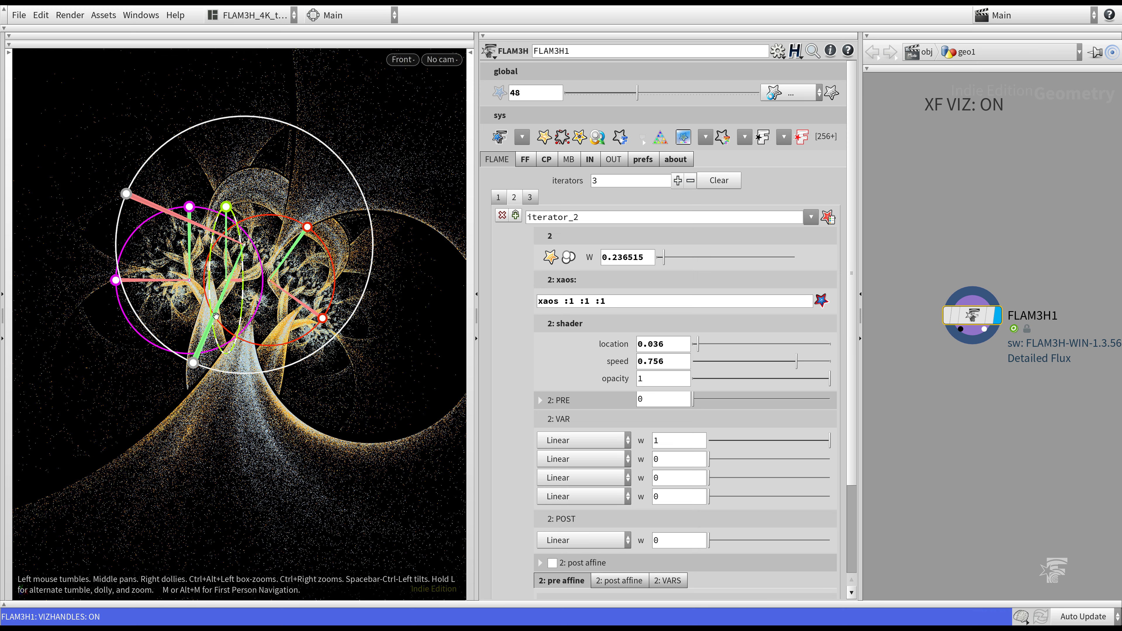